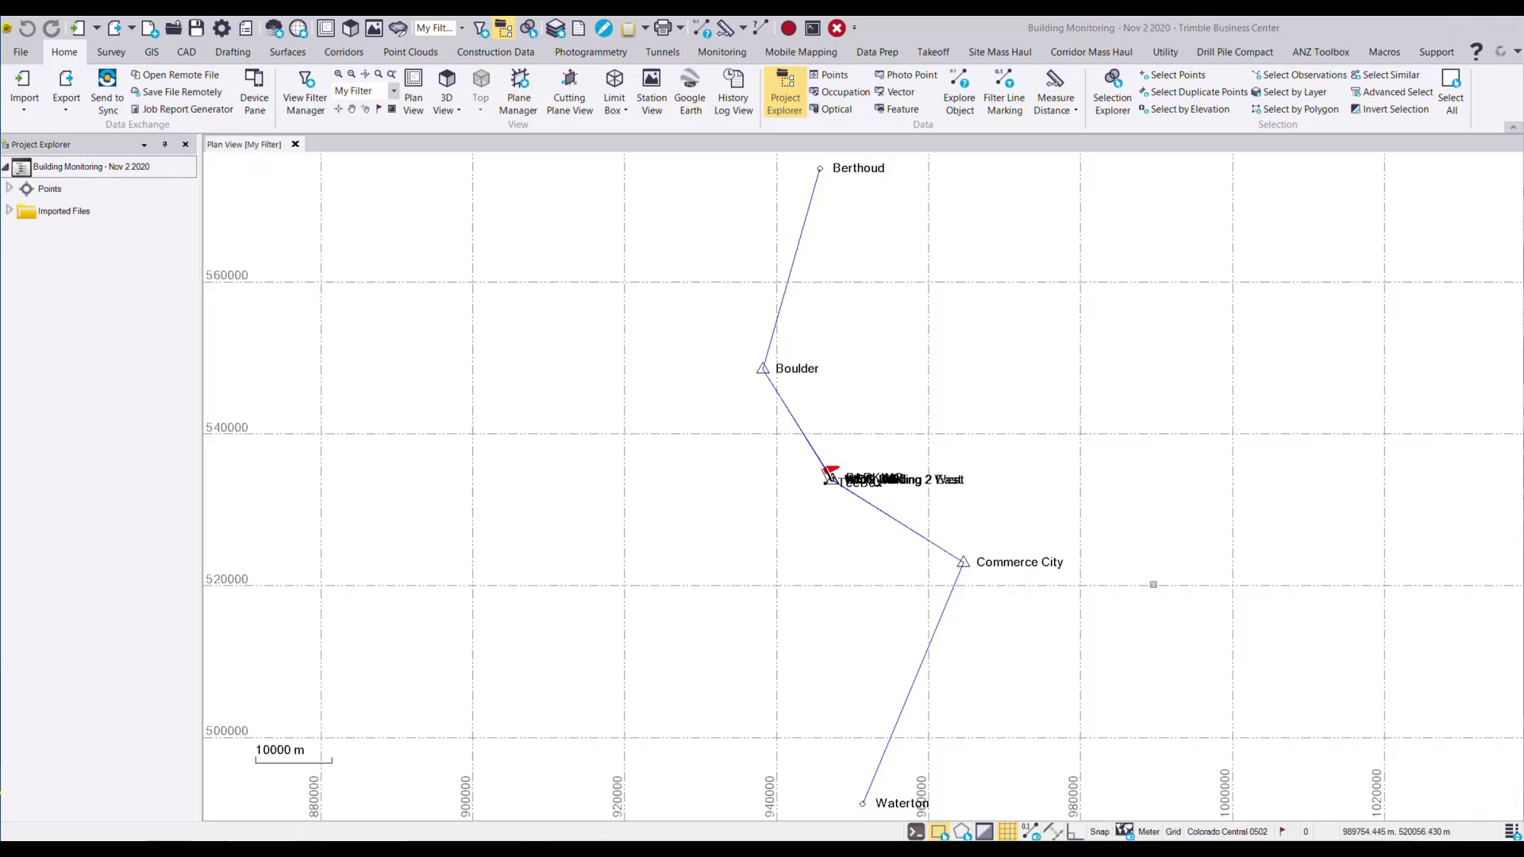
Zoom in on the PARKING and WCO Building point cluster and bring up the Survey commands.
scroll(832, 478, "up", 10)
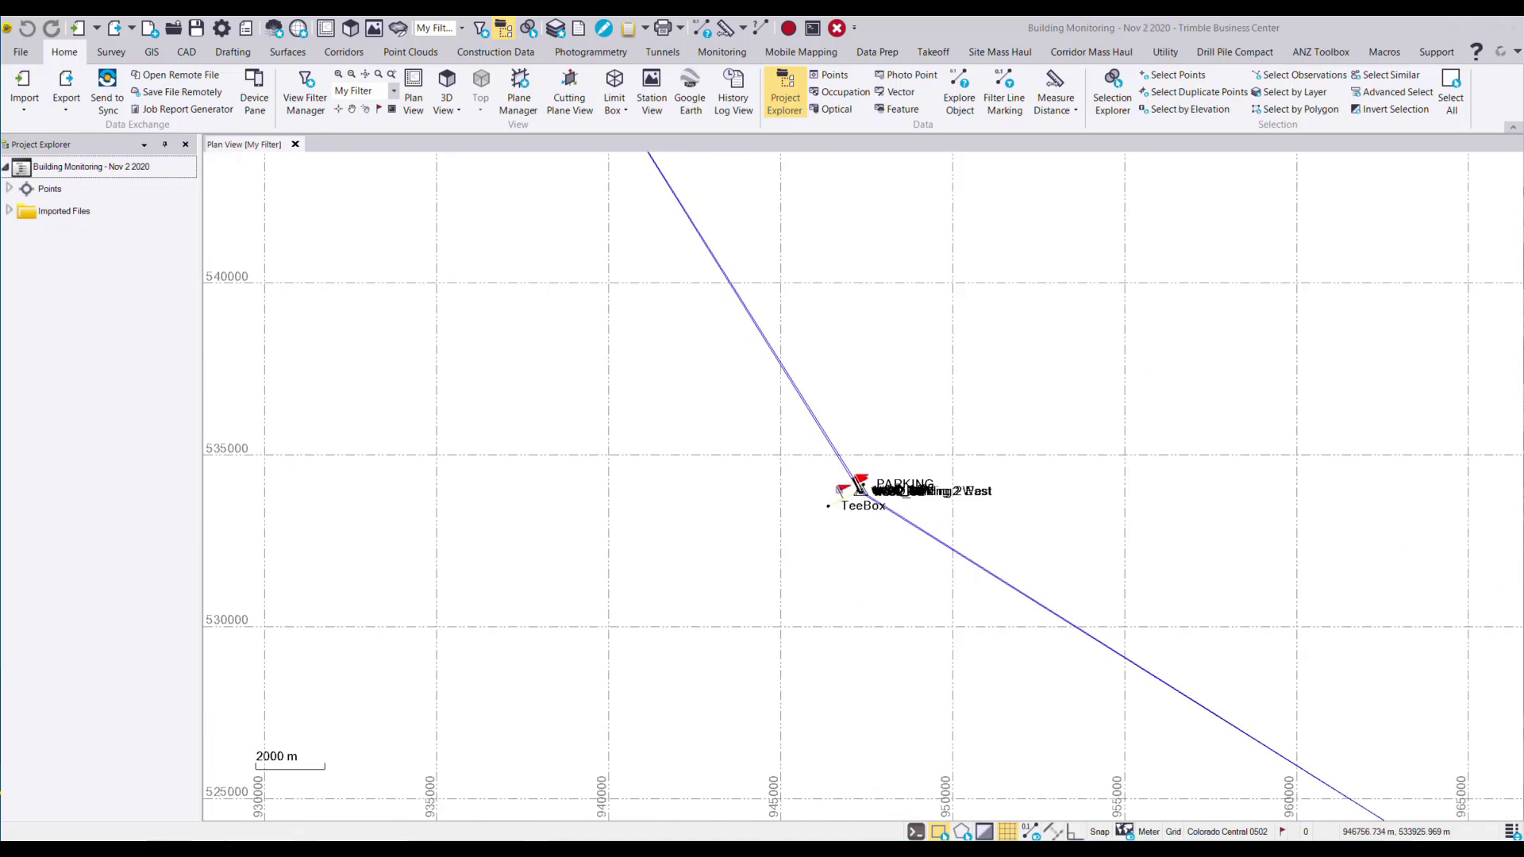
scroll(875, 486, "up", 10)
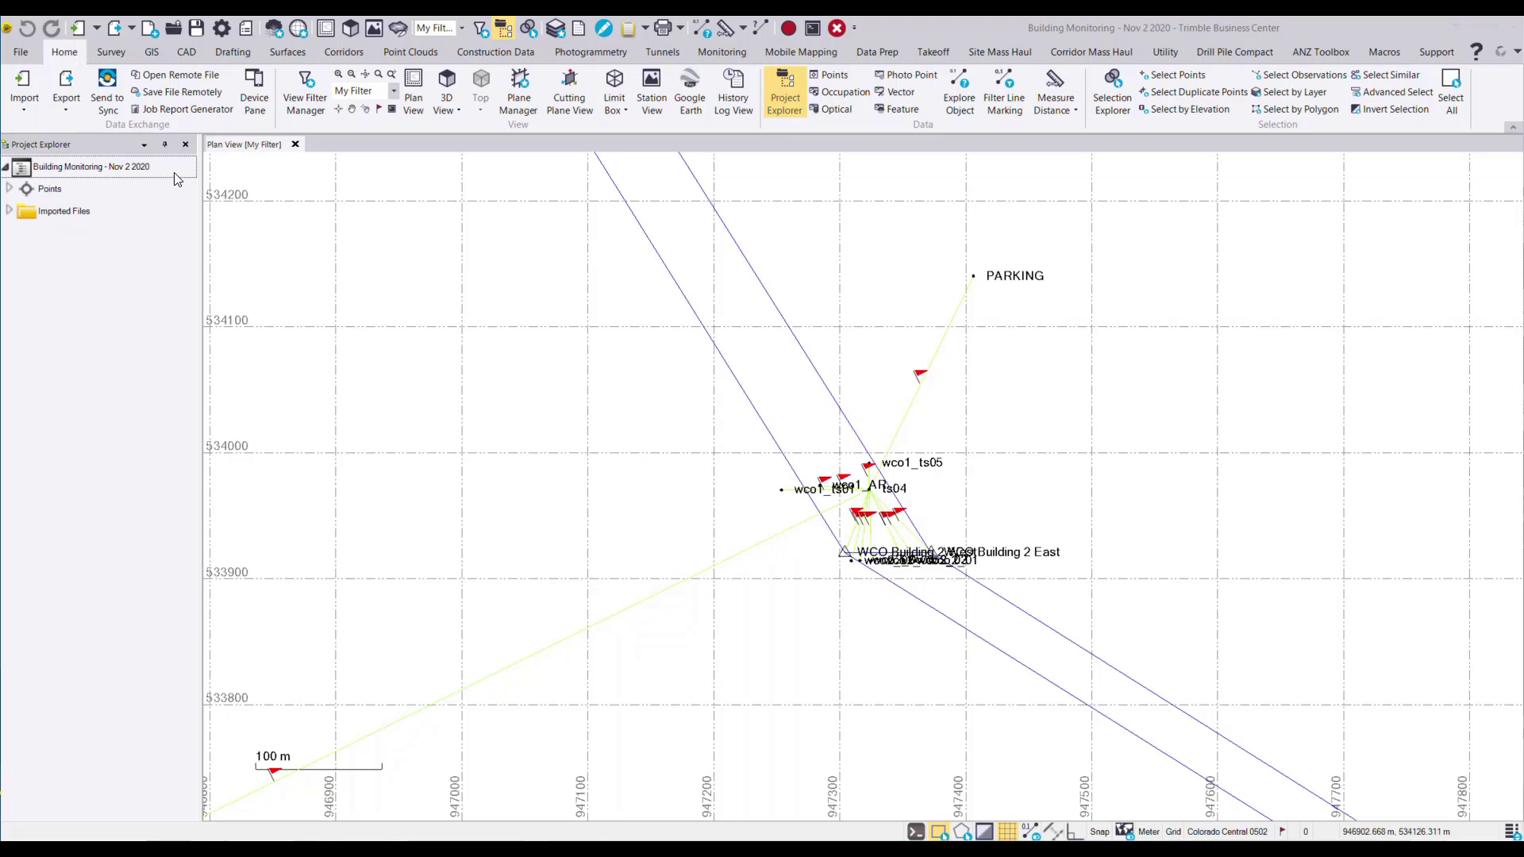
left_click(111, 55)
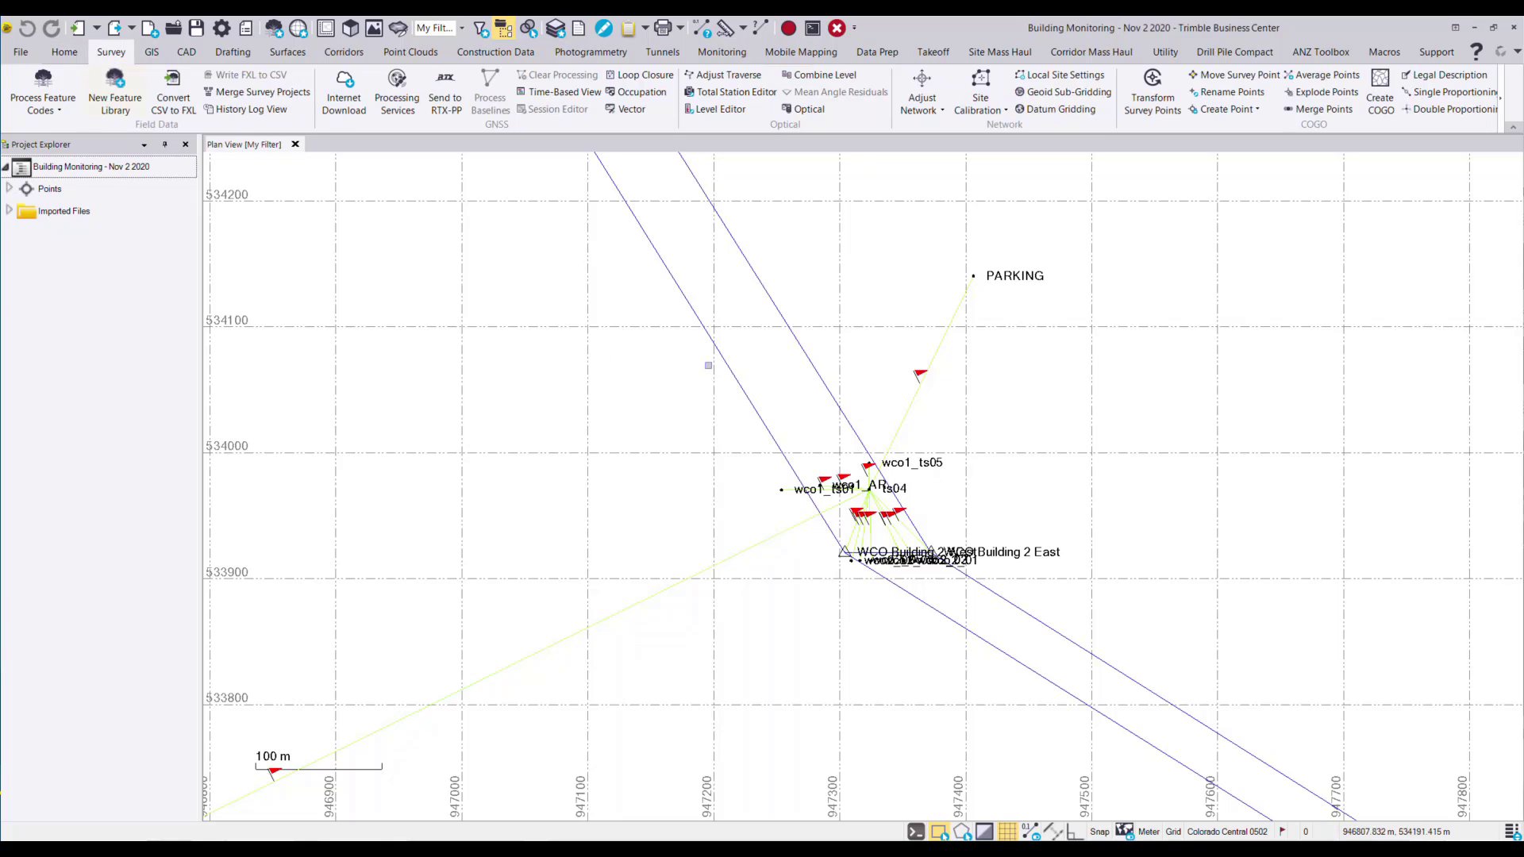
Adjust the network with Boulder and Commerce City held fixed in 2D and height, accepting the results.
left_click(923, 80)
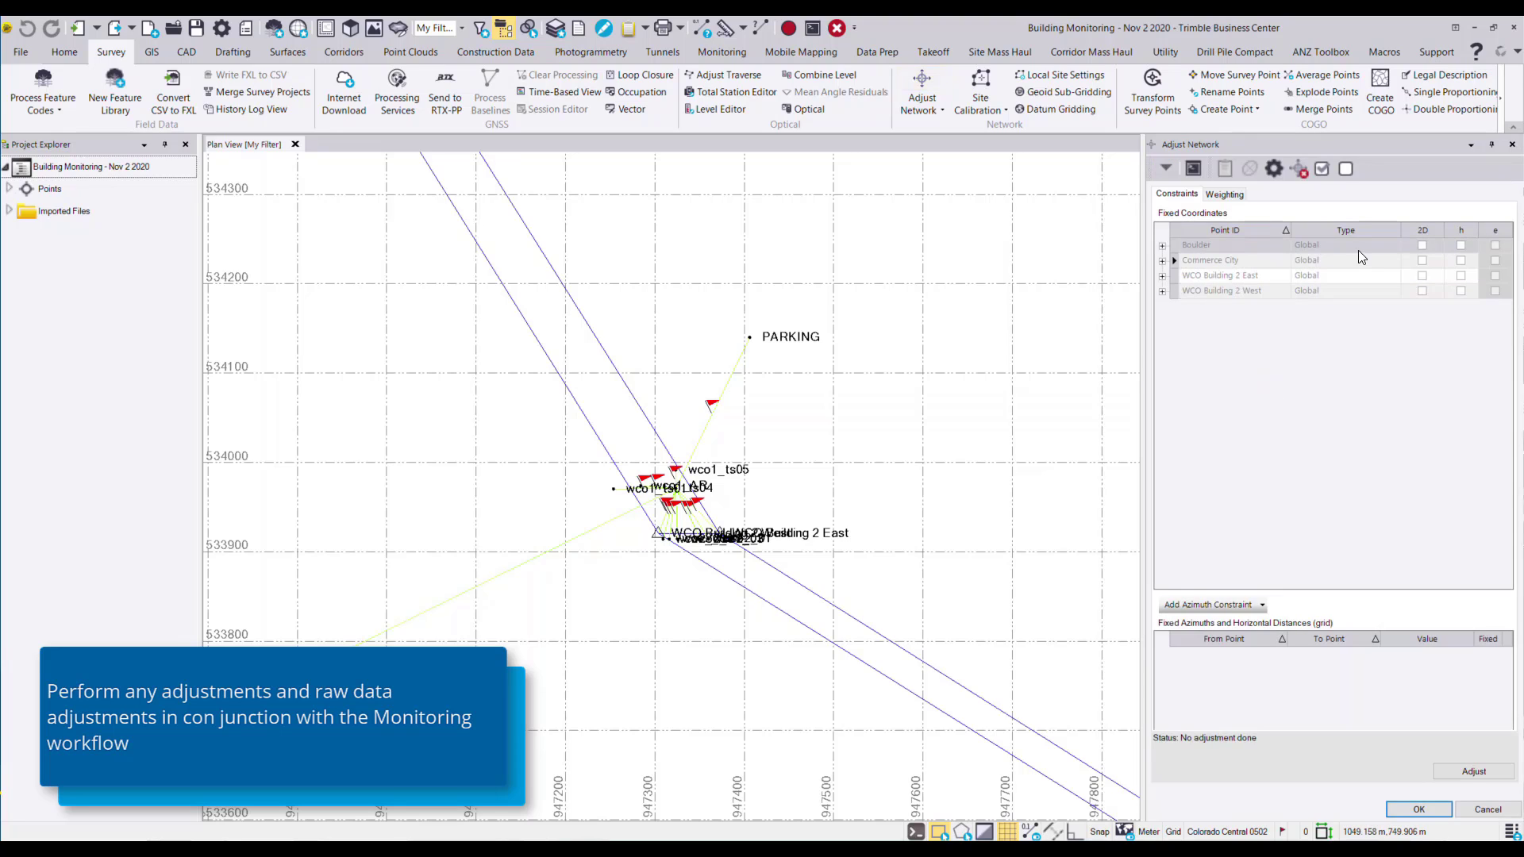
left_click(1422, 245)
left_click(1461, 245)
left_click(1461, 260)
left_click(1422, 260)
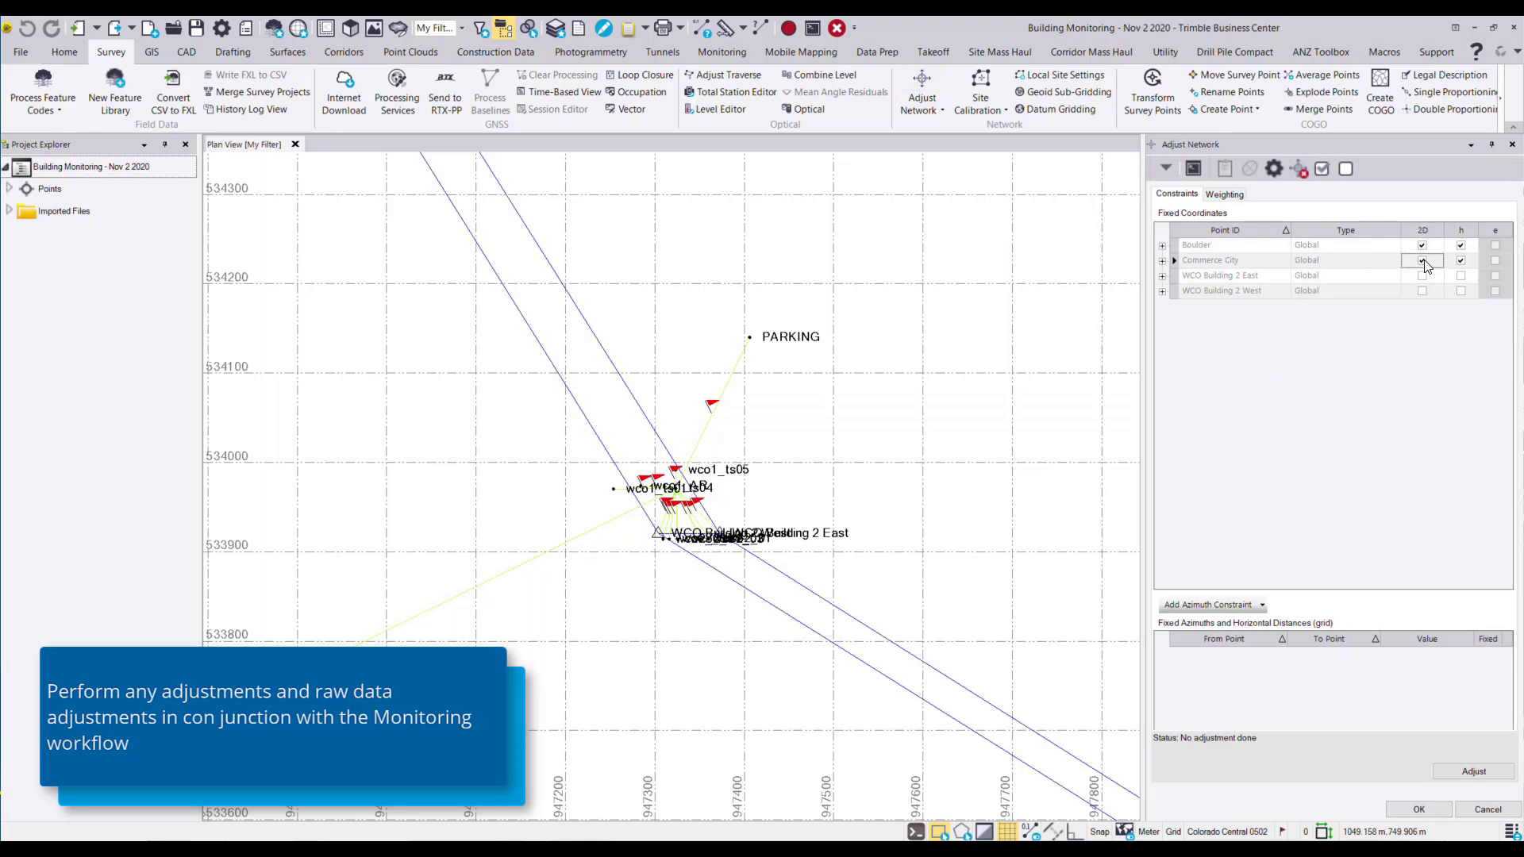
left_click(1463, 773)
left_click(896, 458)
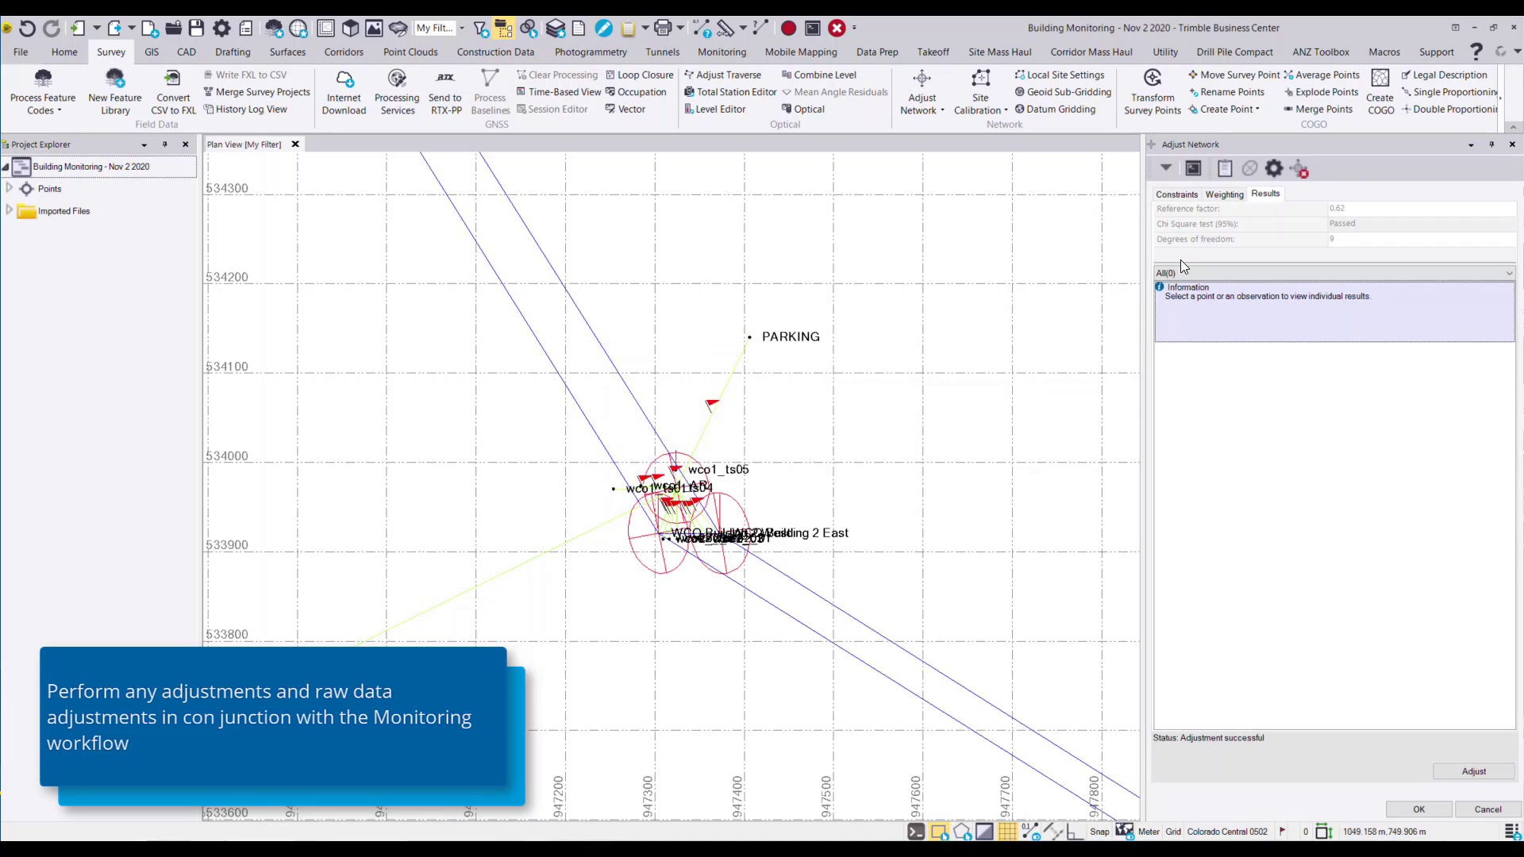
left_click(1419, 810)
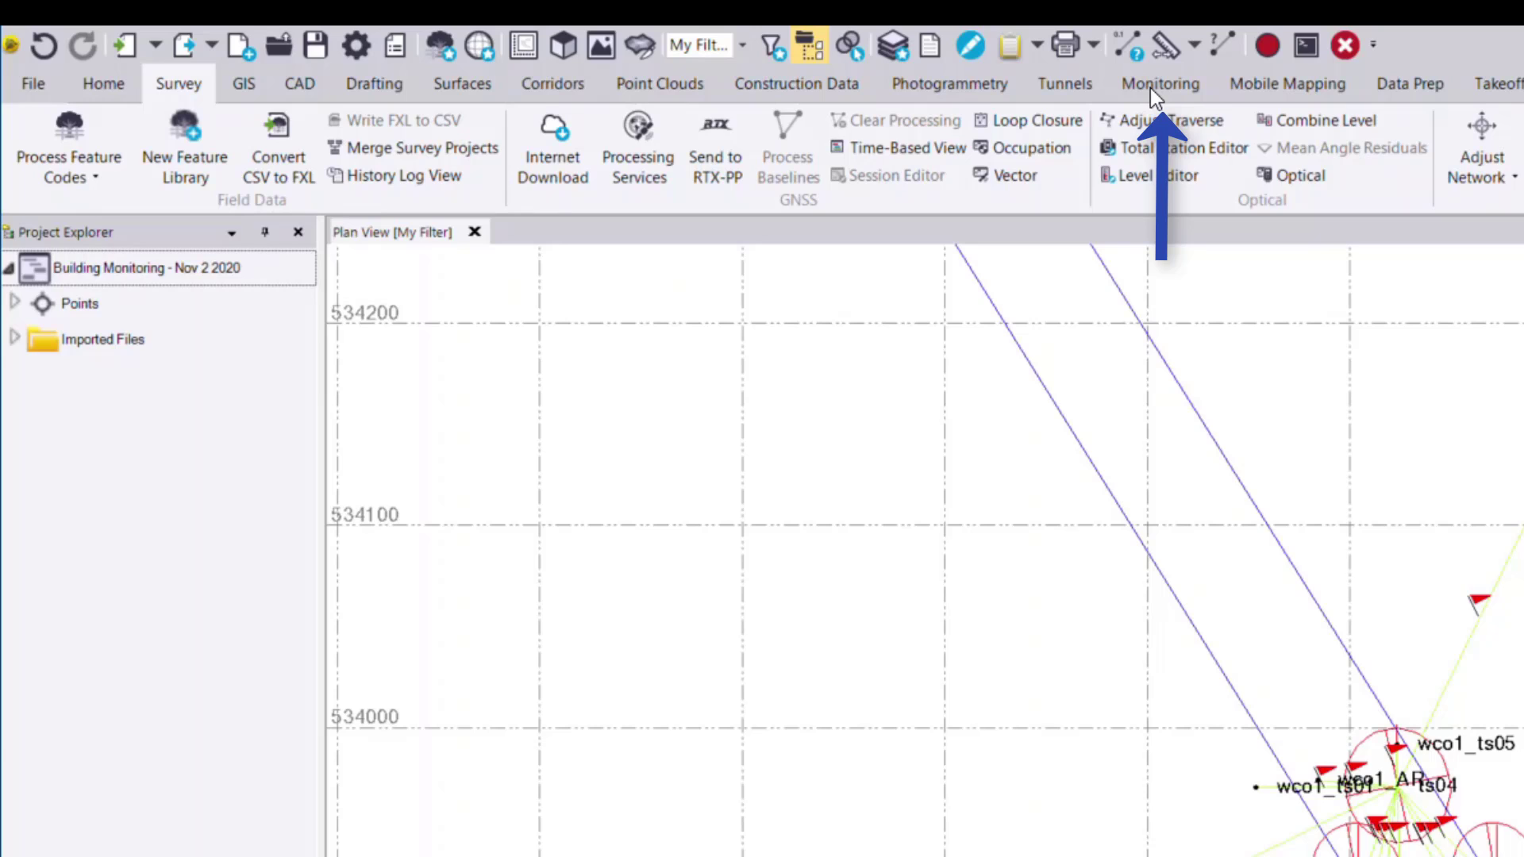
Start Assign Monitoring Project from the Monitoring commands, bringing up the Trimble ID sign-in.
left_click(1155, 88)
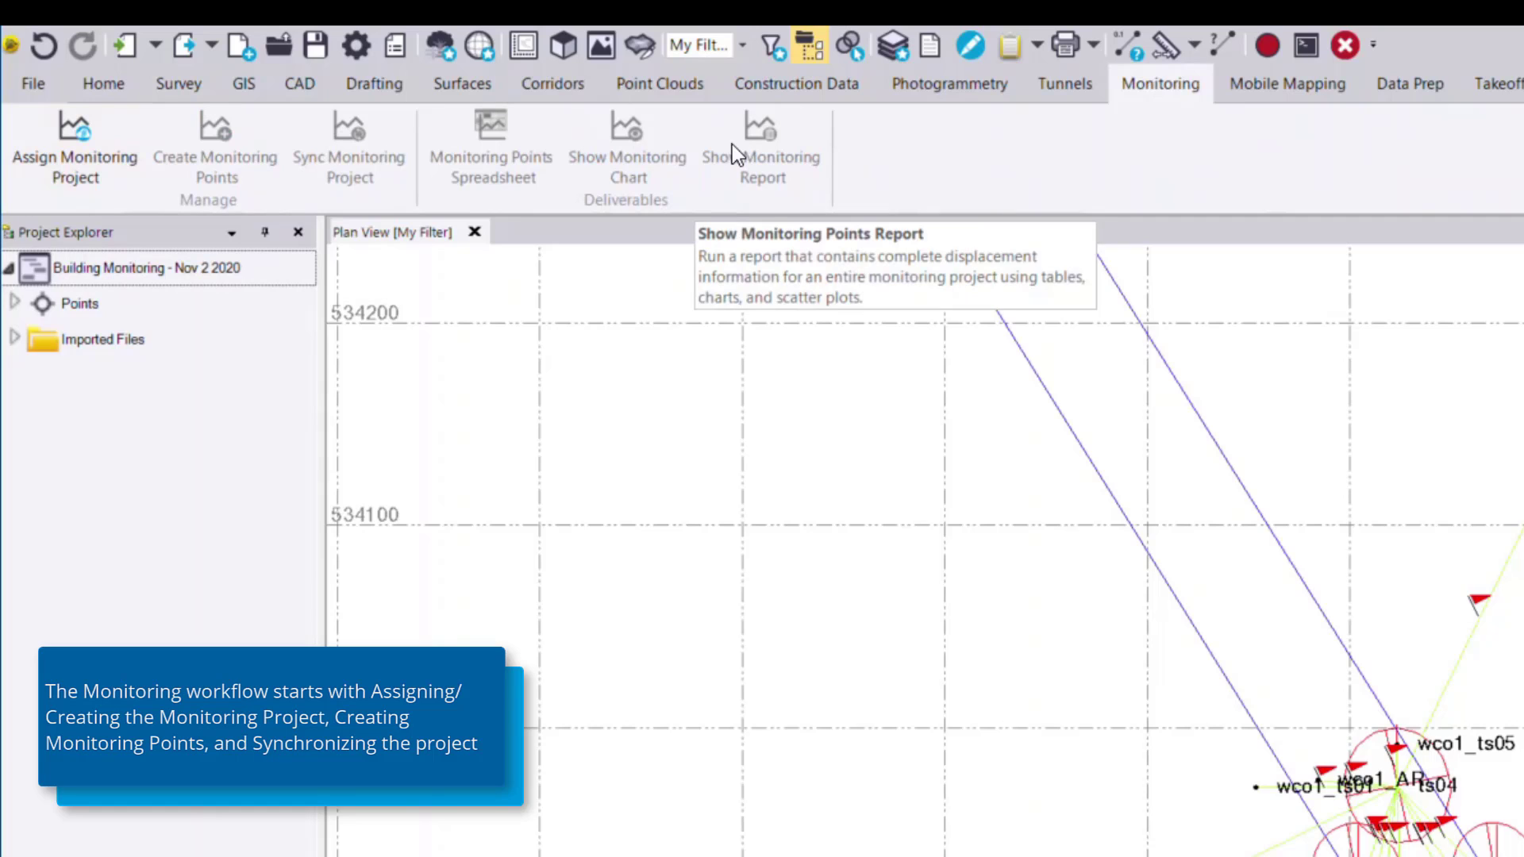
left_click(108, 173)
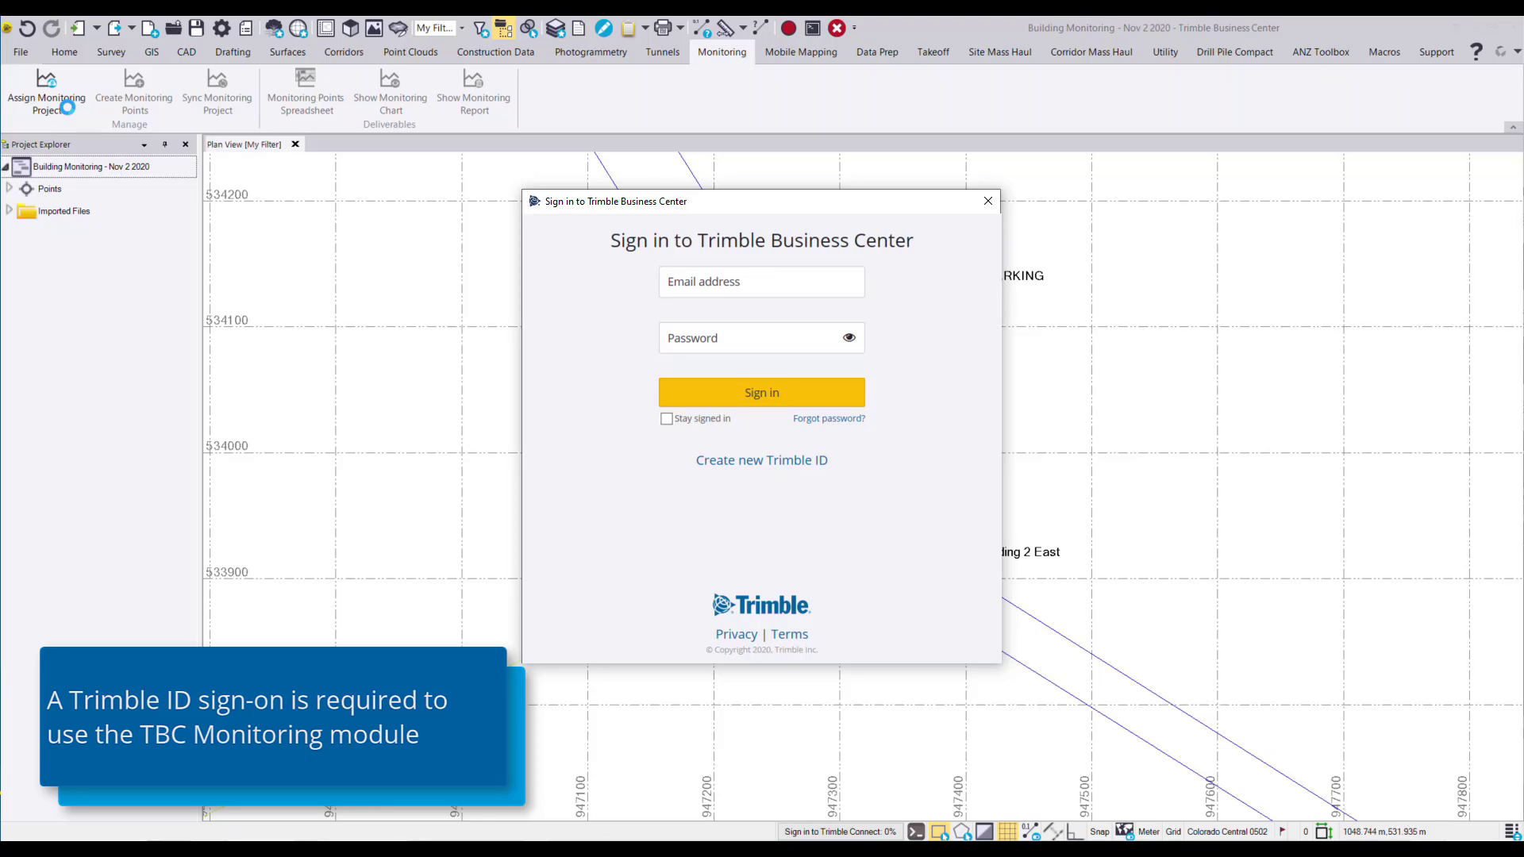
Sign in with the Trimble ID account e-mail and browse the available cloud monitoring projects.
left_click(761, 282)
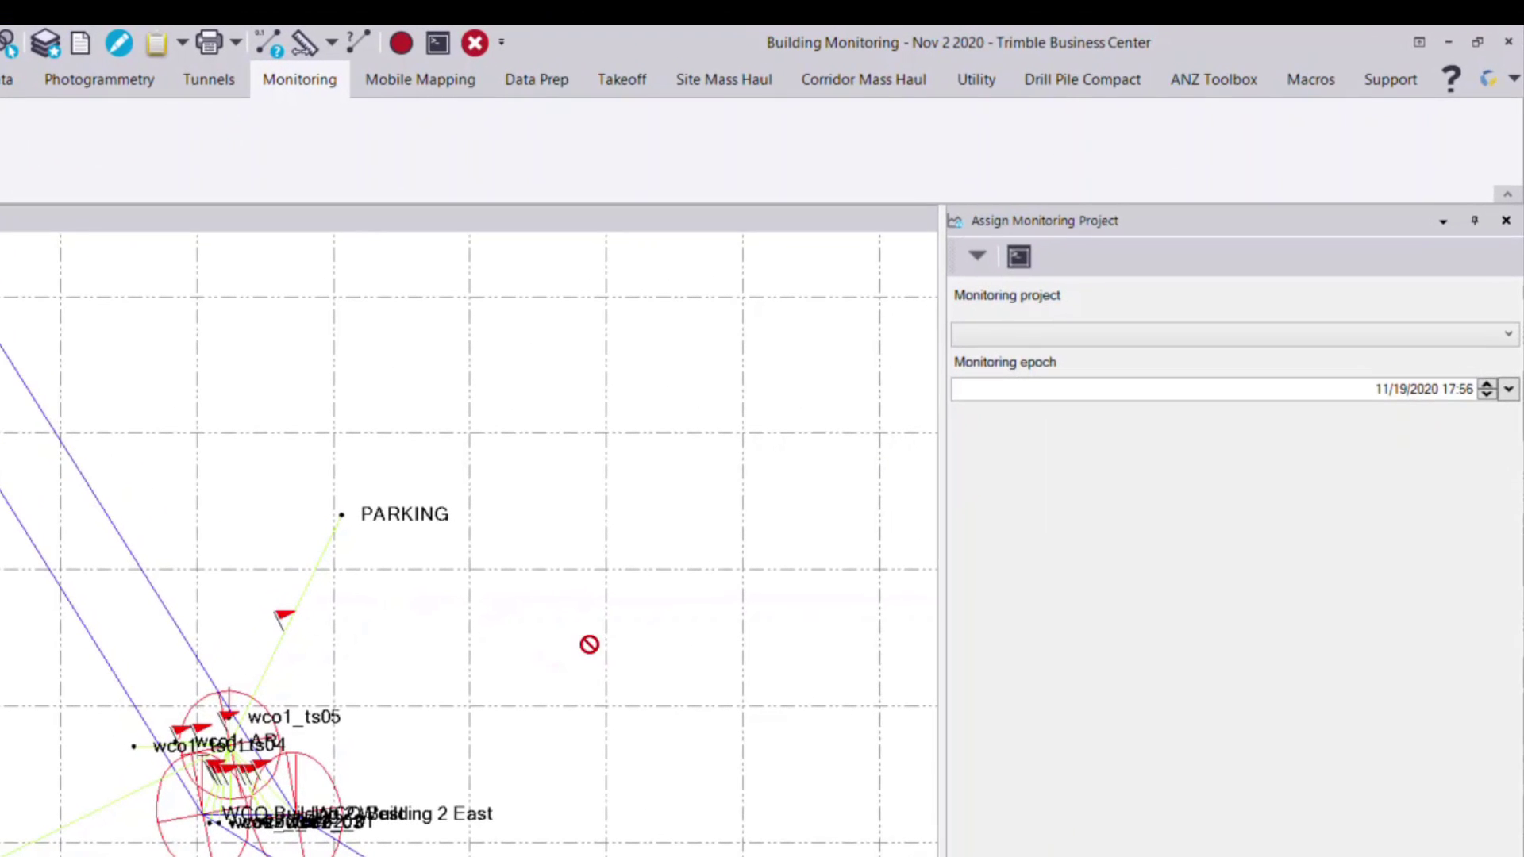
left_click(1508, 334)
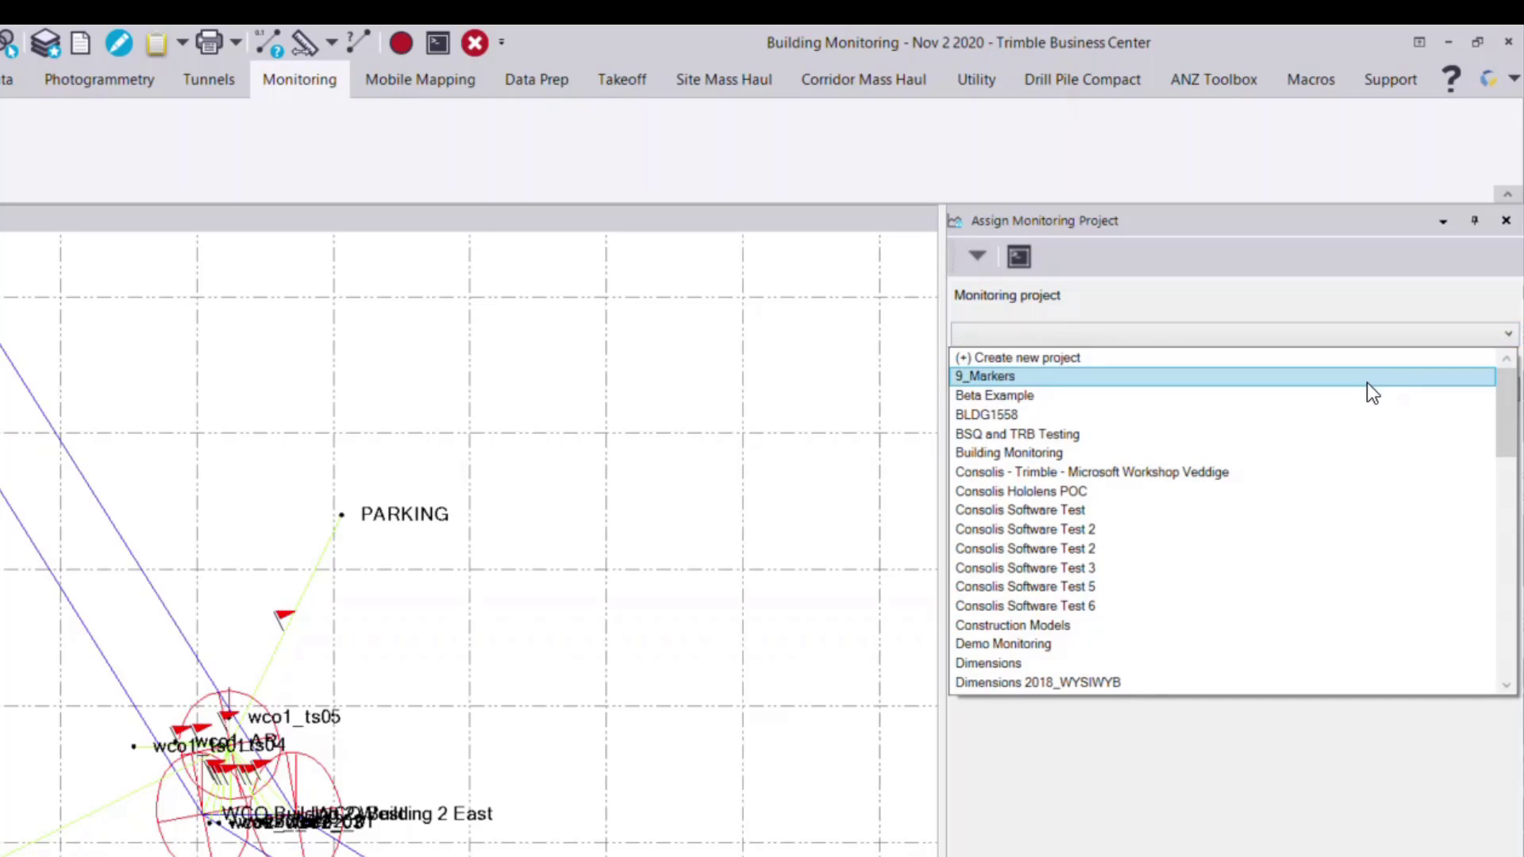
scroll(1367, 383, "down", 7)
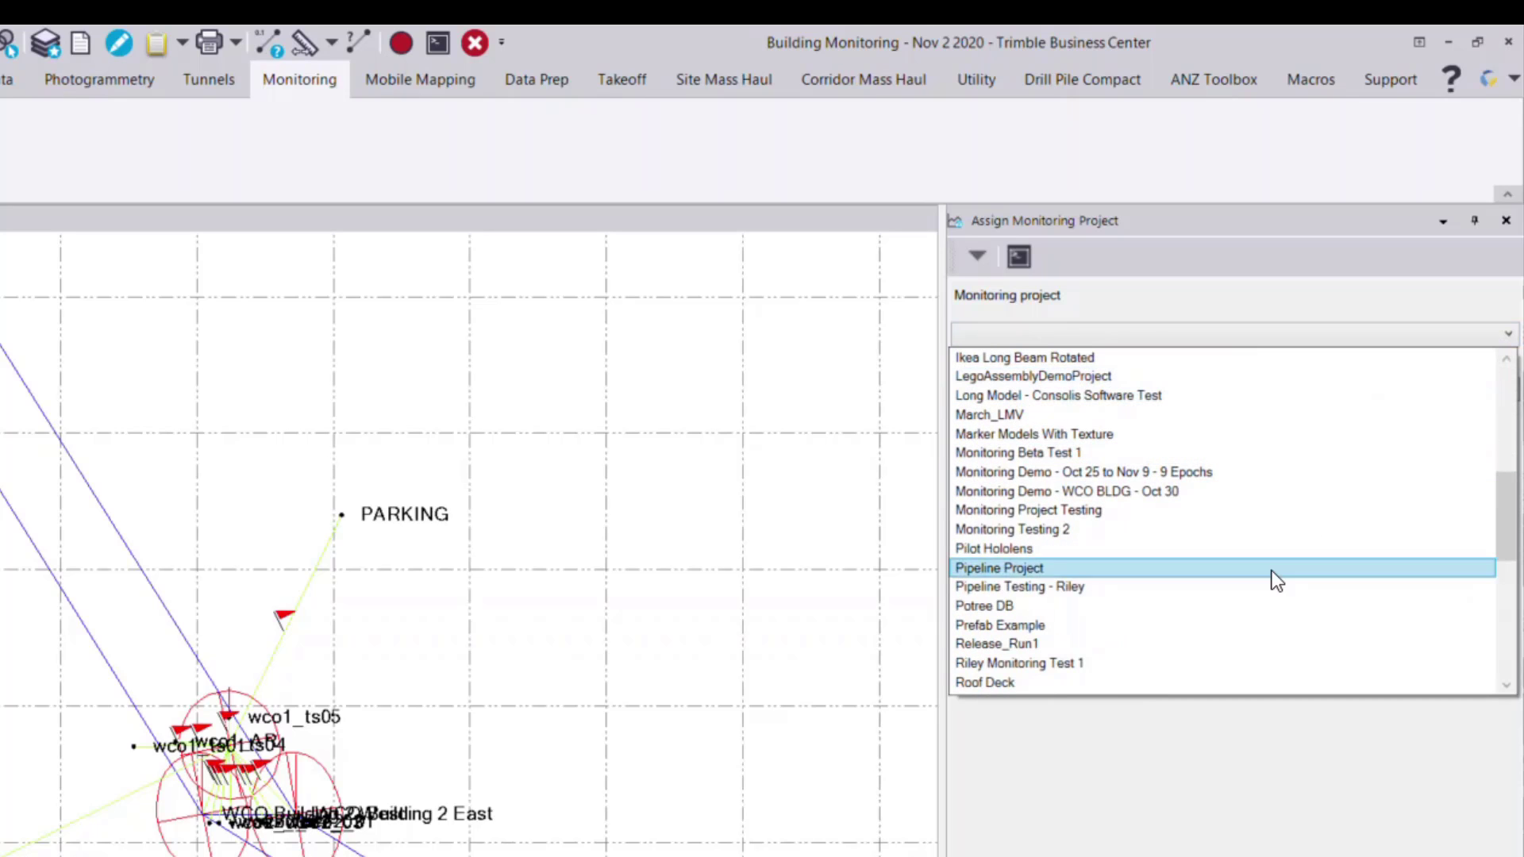
scroll(1269, 596, "down", 2)
scroll(1099, 446, "down", 2)
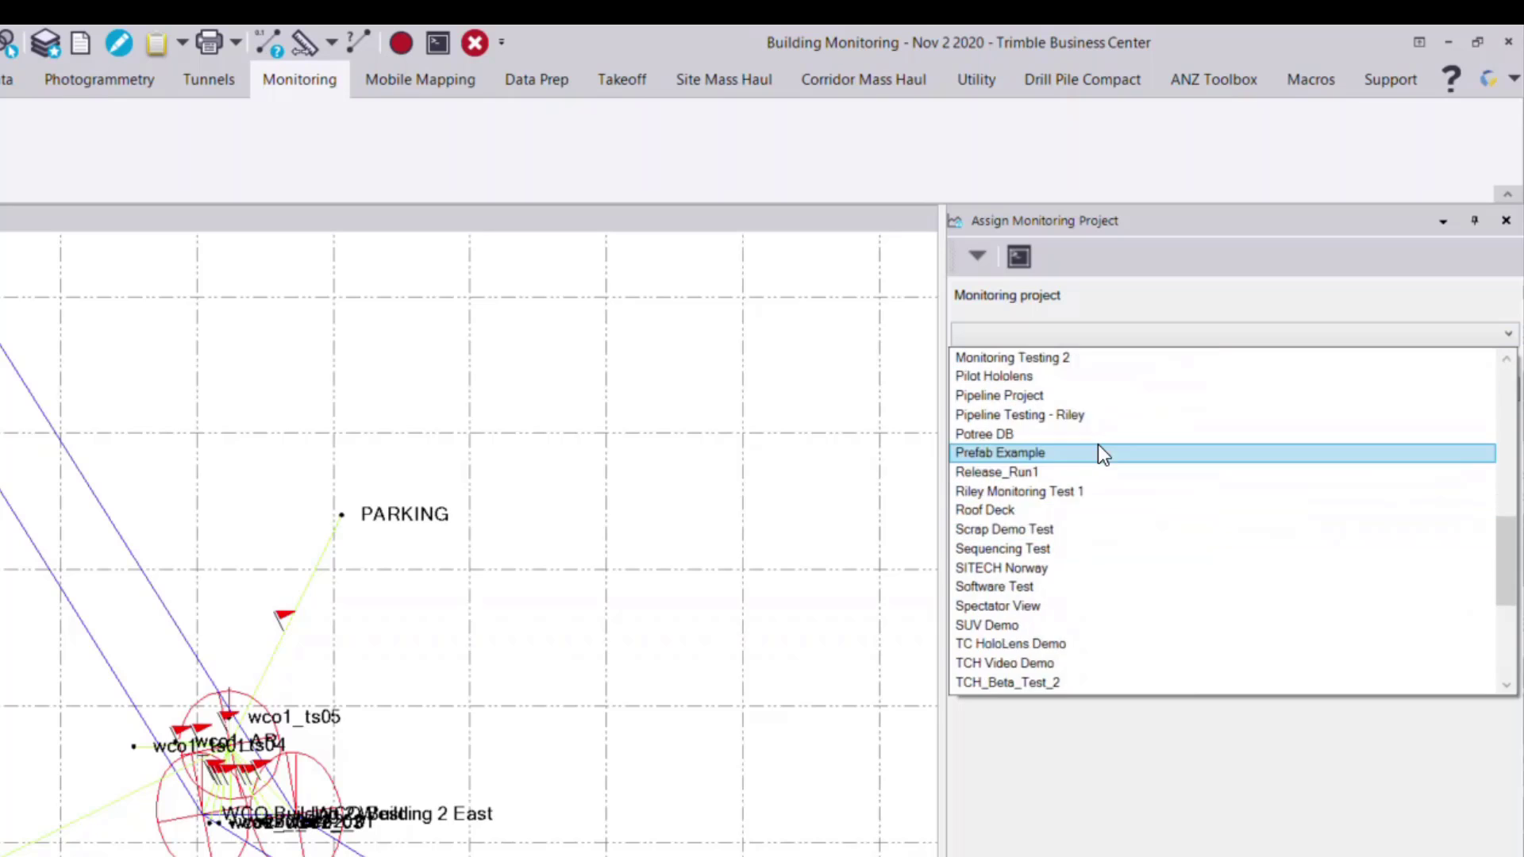
scroll(1102, 449, "up", 10)
scroll(1103, 449, "up", 1)
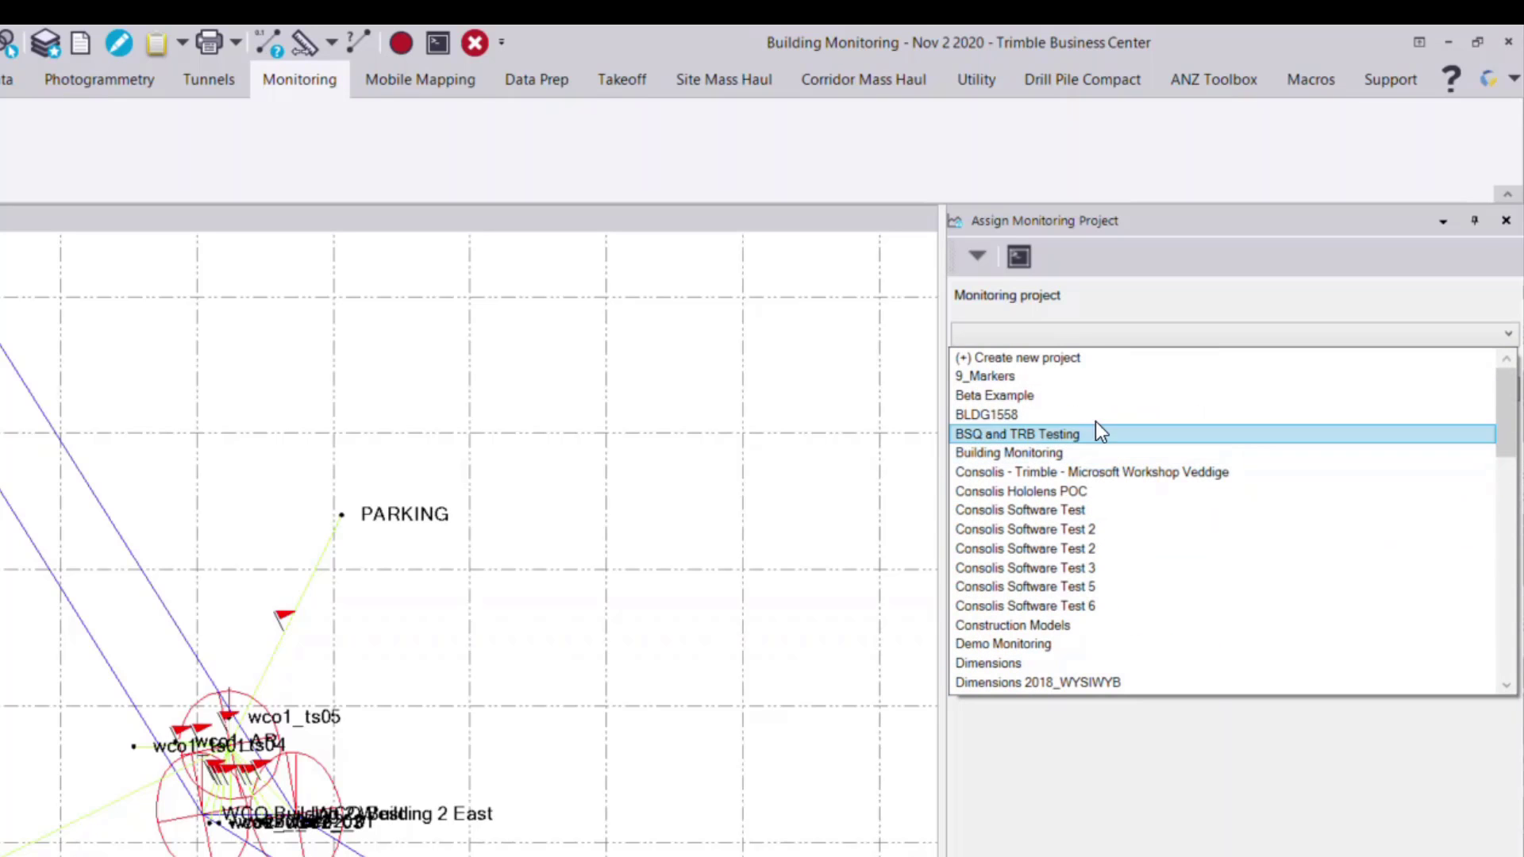
Create a new cloud monitoring project named 'Building Monitoring Example'.
left_click(1056, 359)
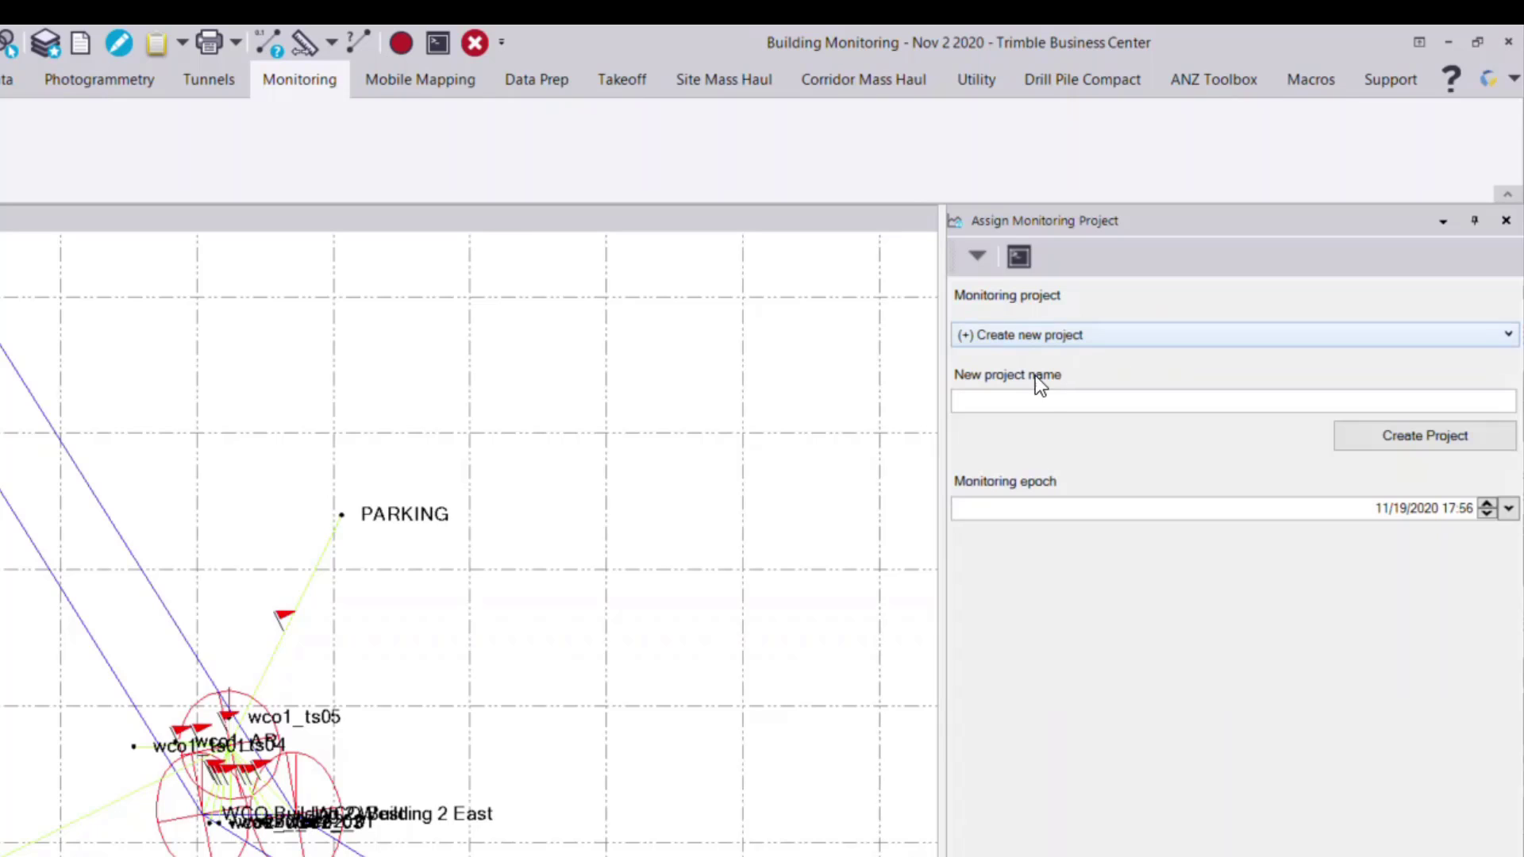
left_click(1040, 401)
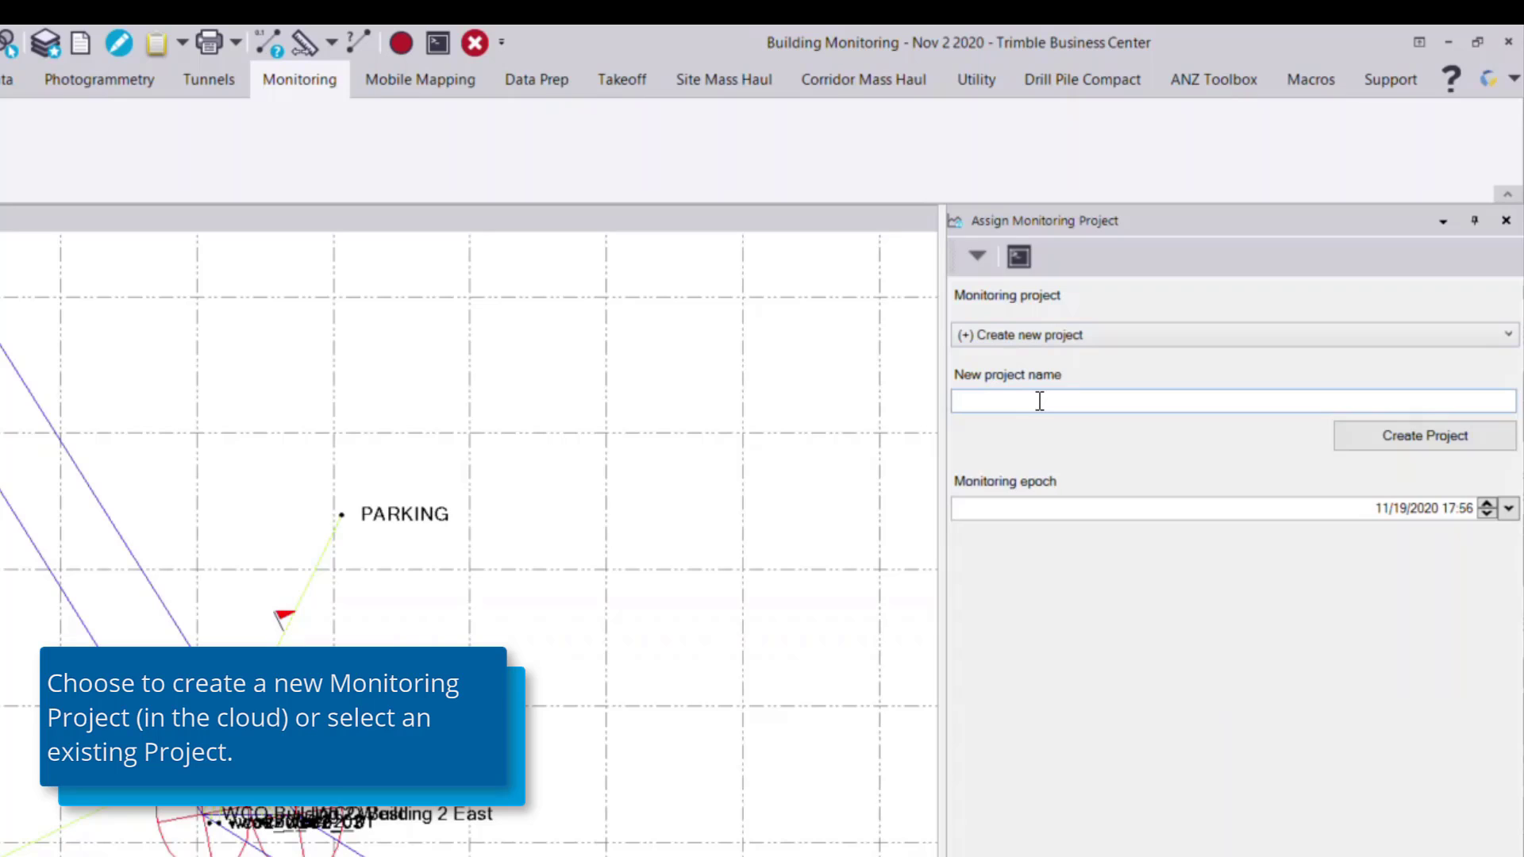
type("Building Monitoring Example")
left_click(1454, 443)
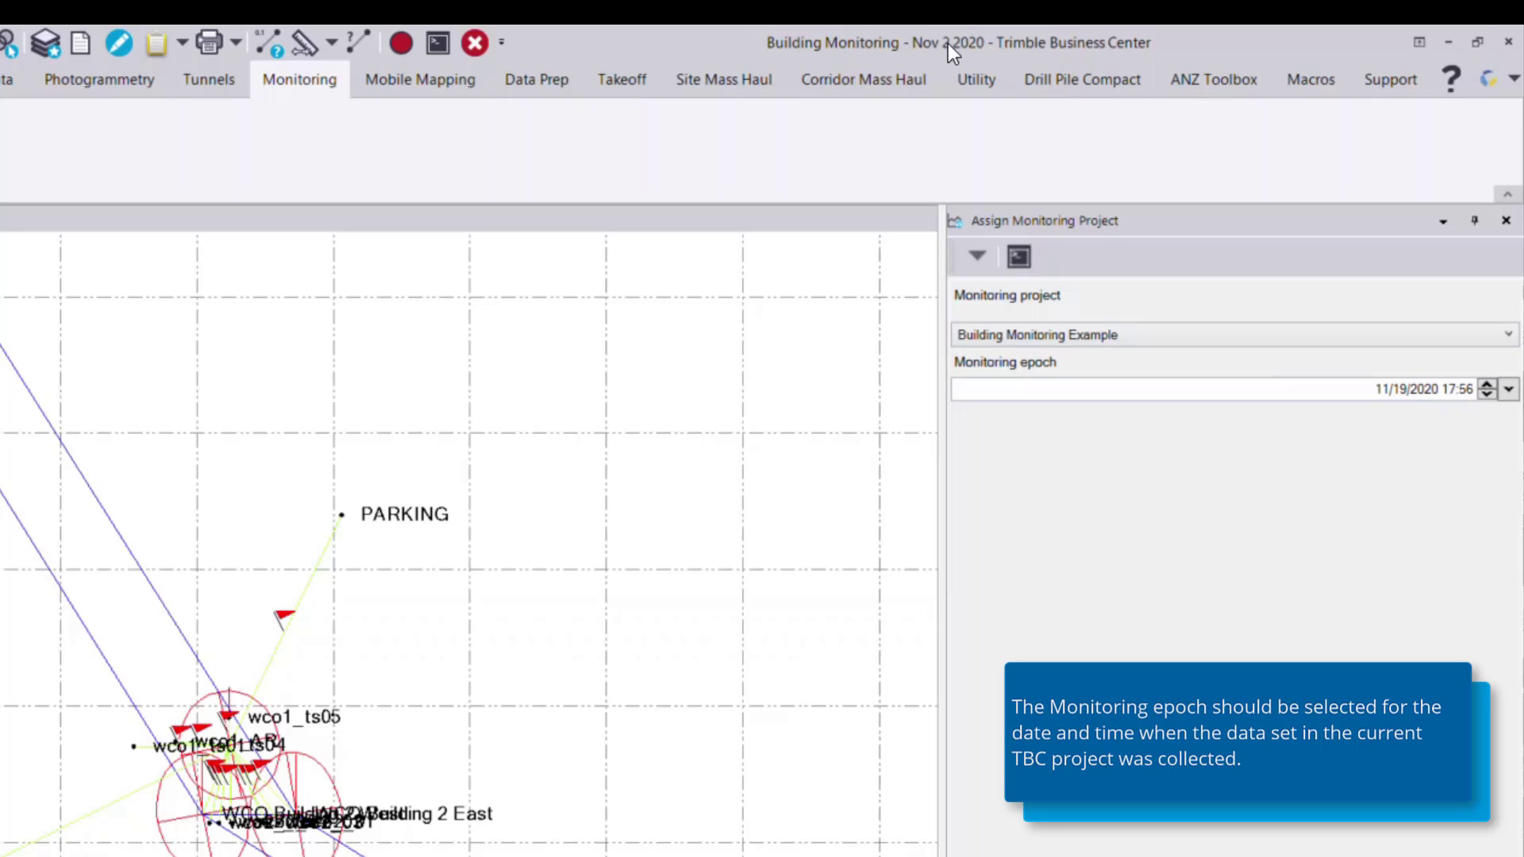
Set the monitoring epoch date to November 2 and confirm the epoch time.
left_click(1426, 389)
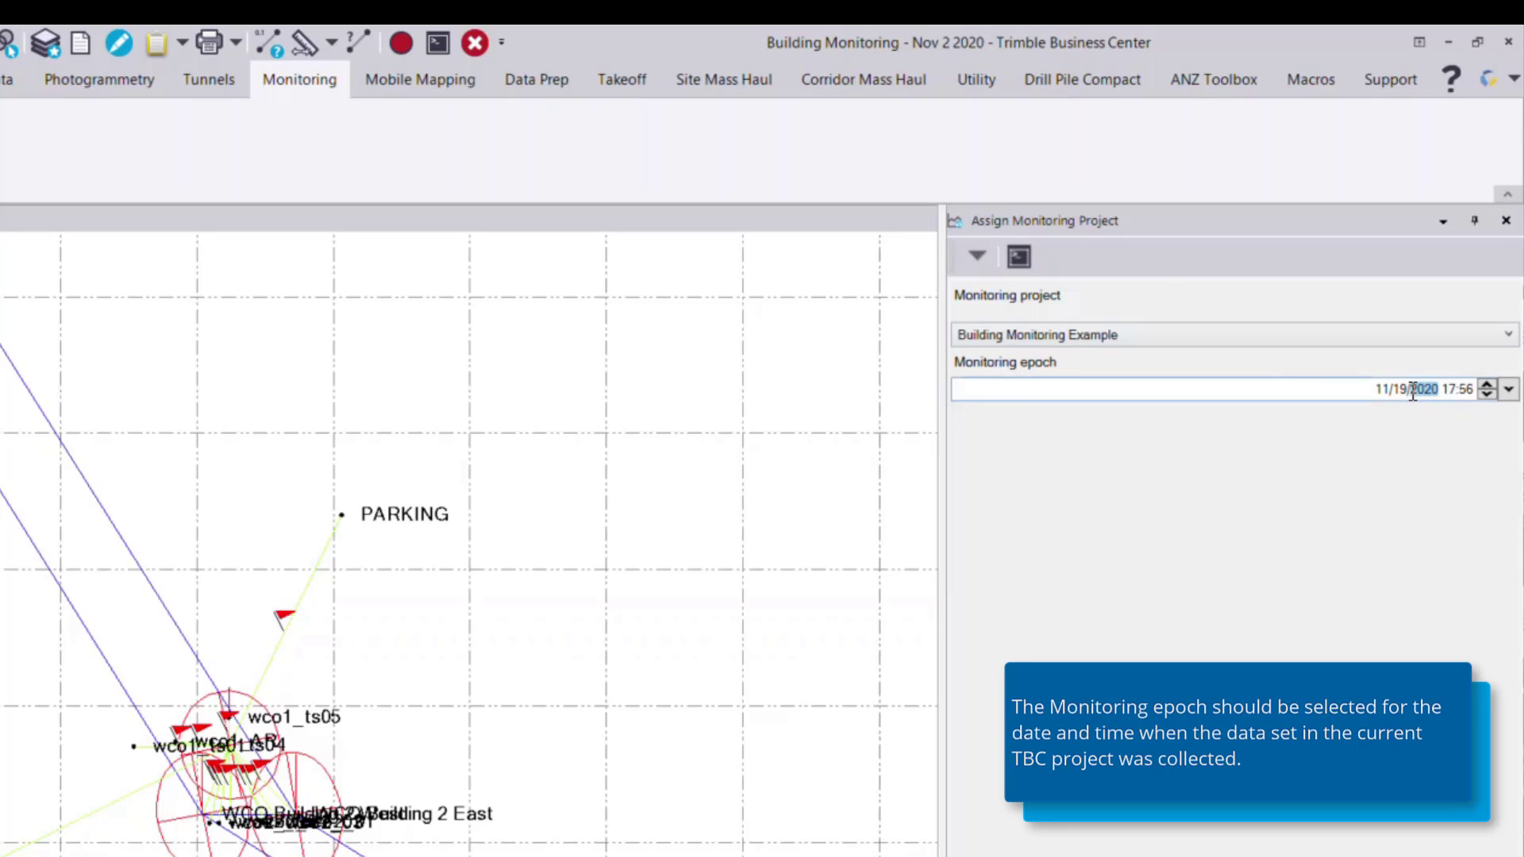
left_click(1508, 389)
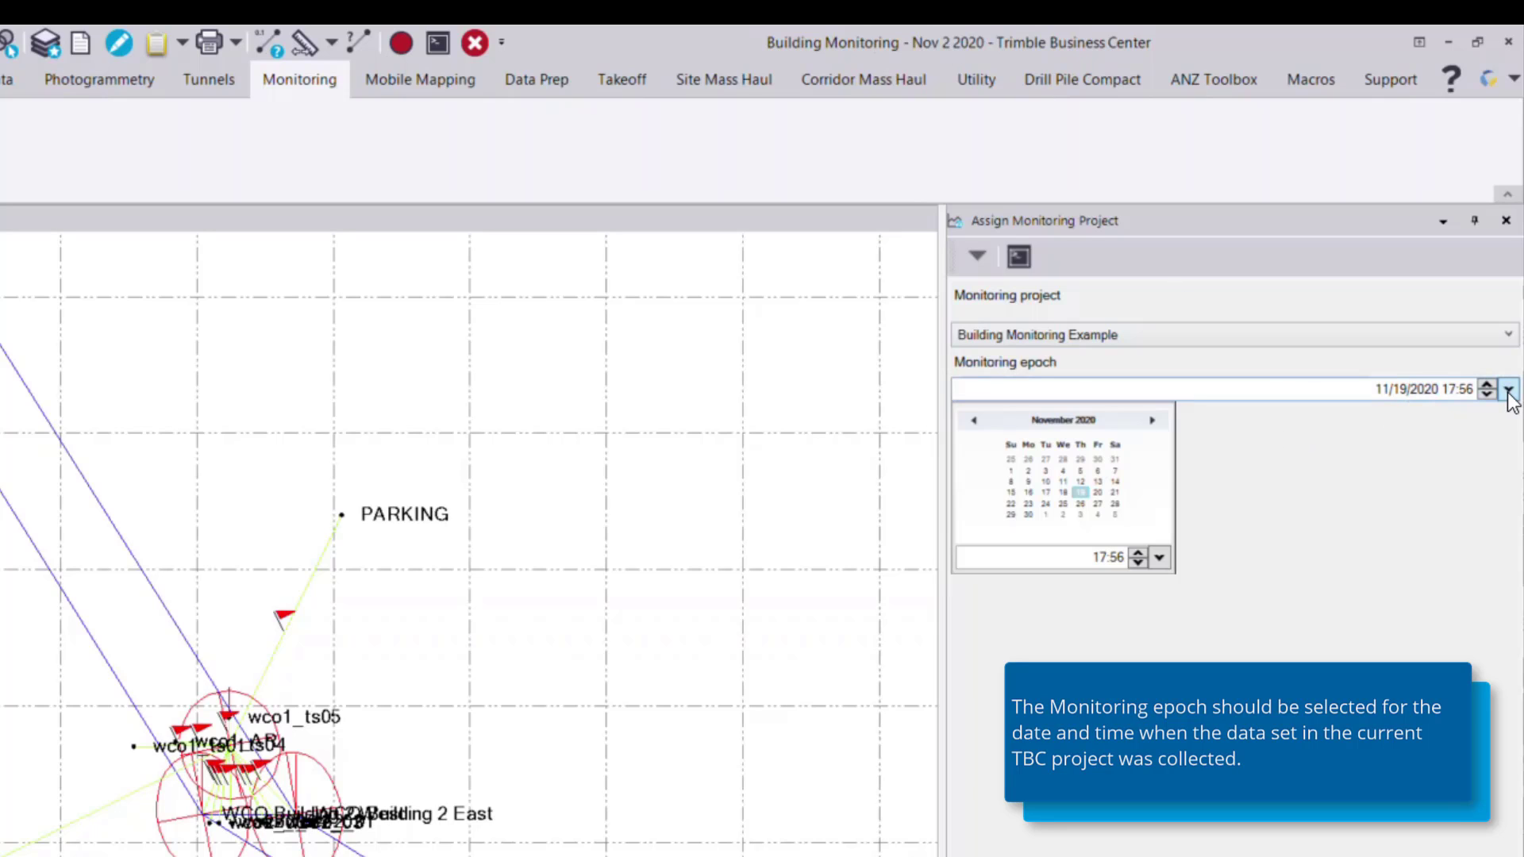
left_click(1027, 473)
left_click(1103, 560)
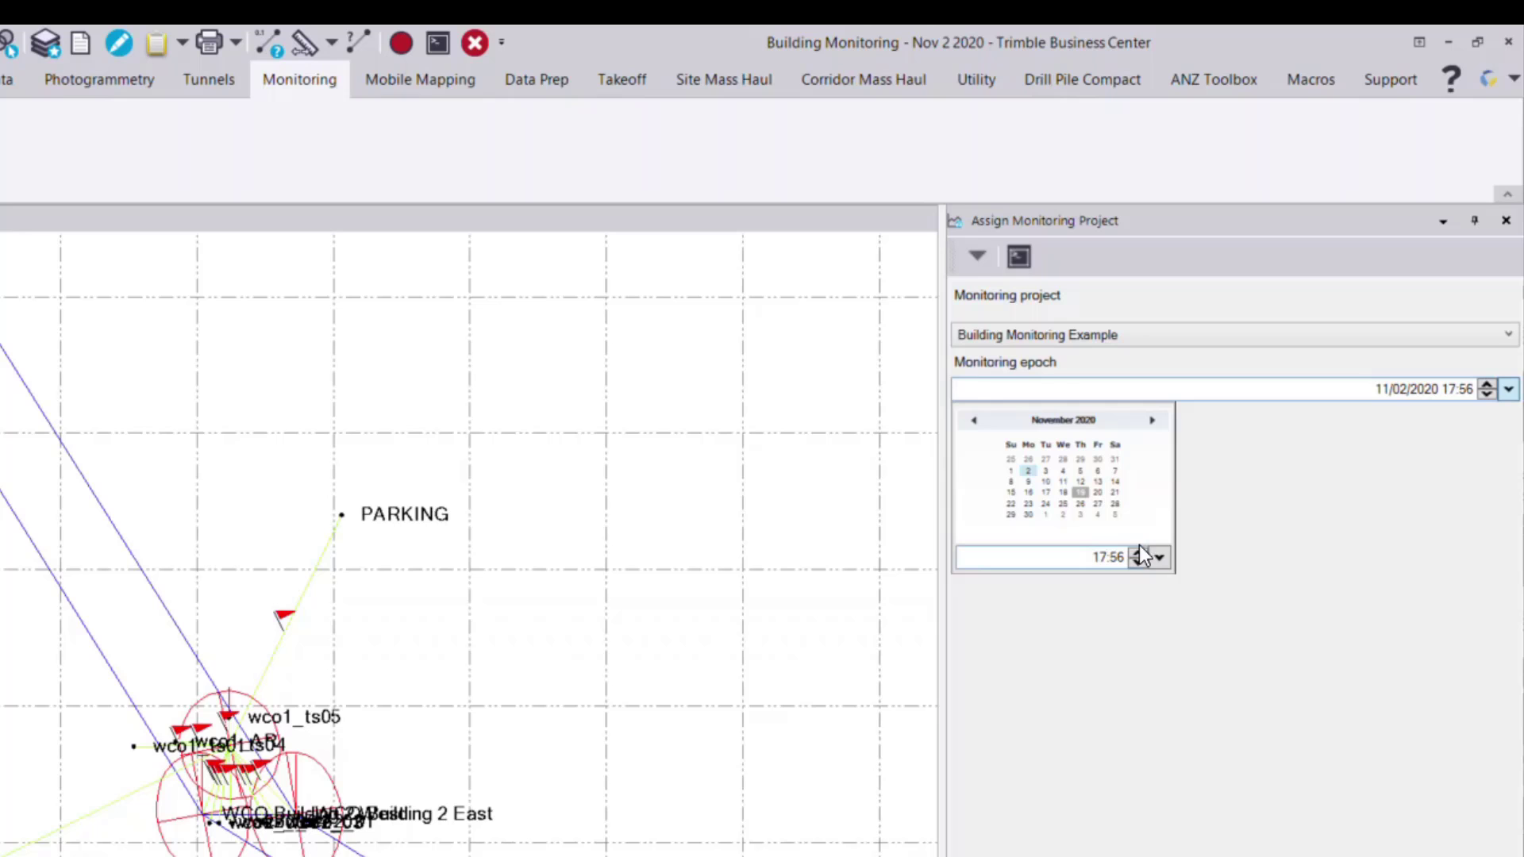
left_click(1265, 552)
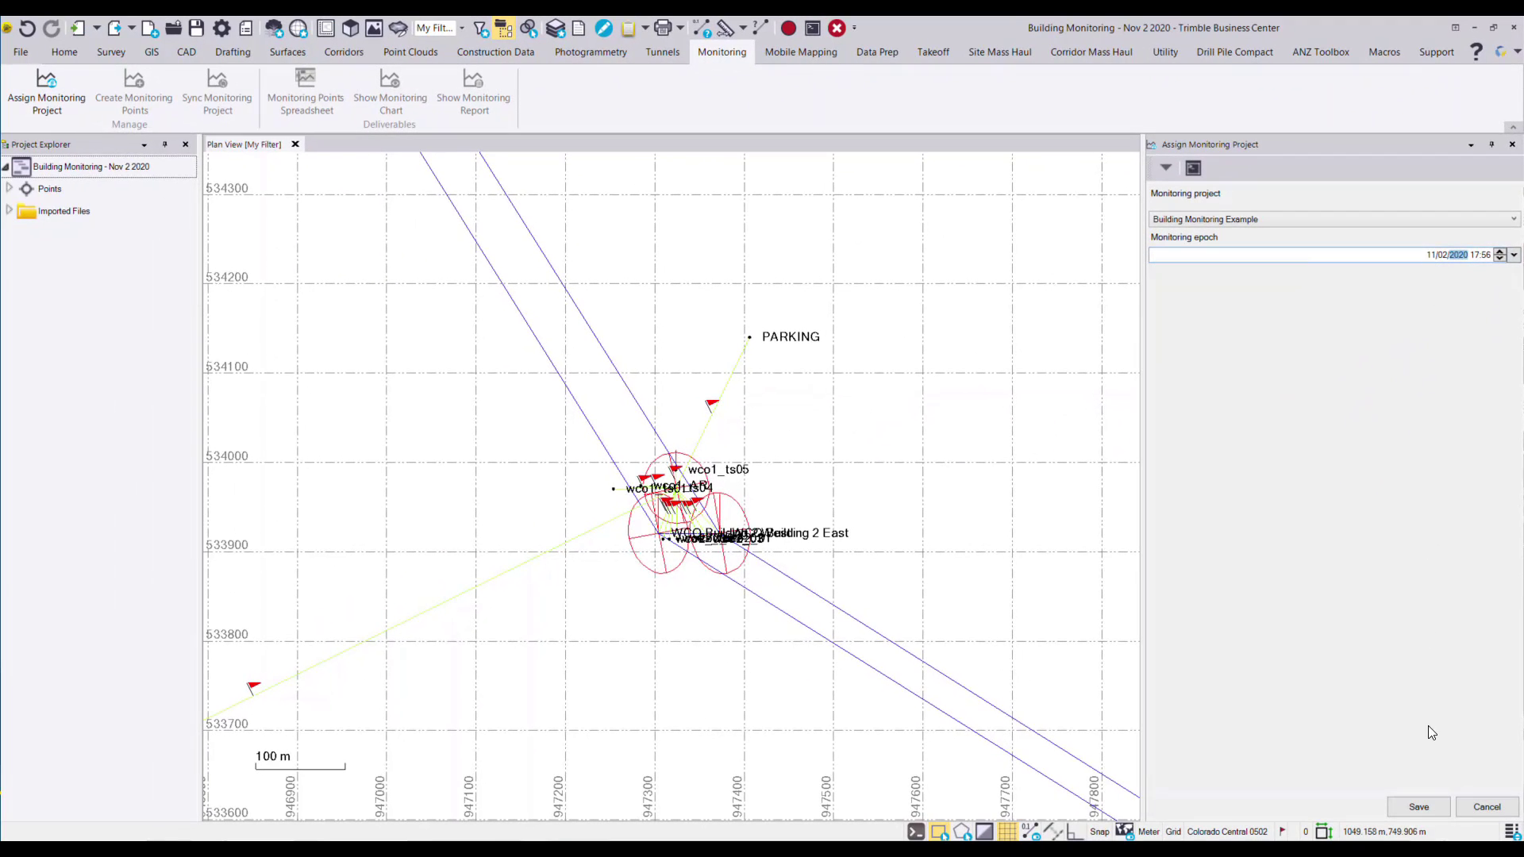
Save the monitoring project assignment and select the new Monitoring Project node in Project Explorer.
left_click(1432, 807)
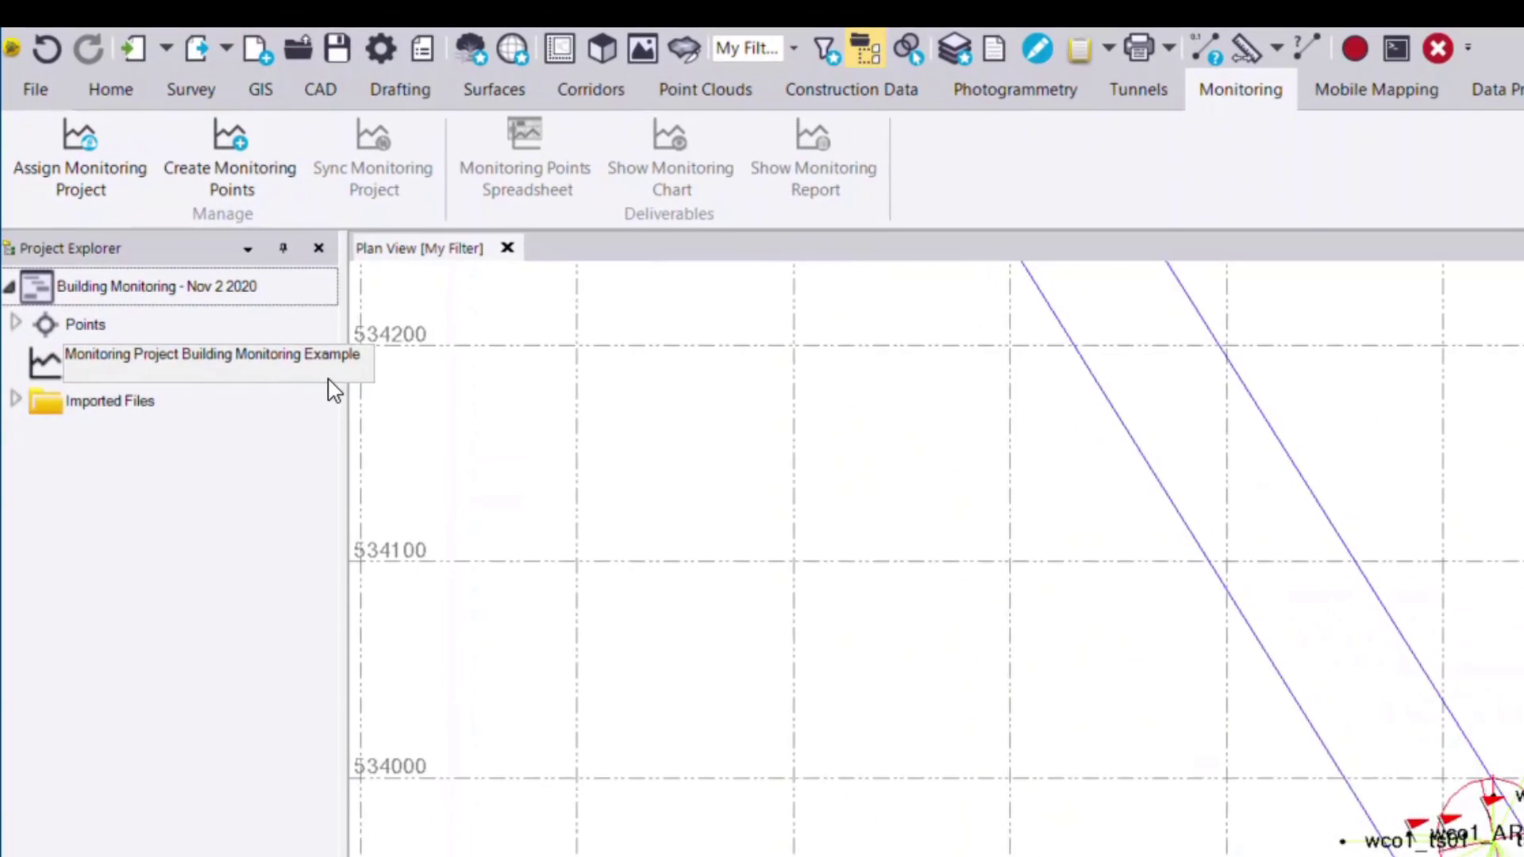
left_click_drag(345, 394, 578, 408)
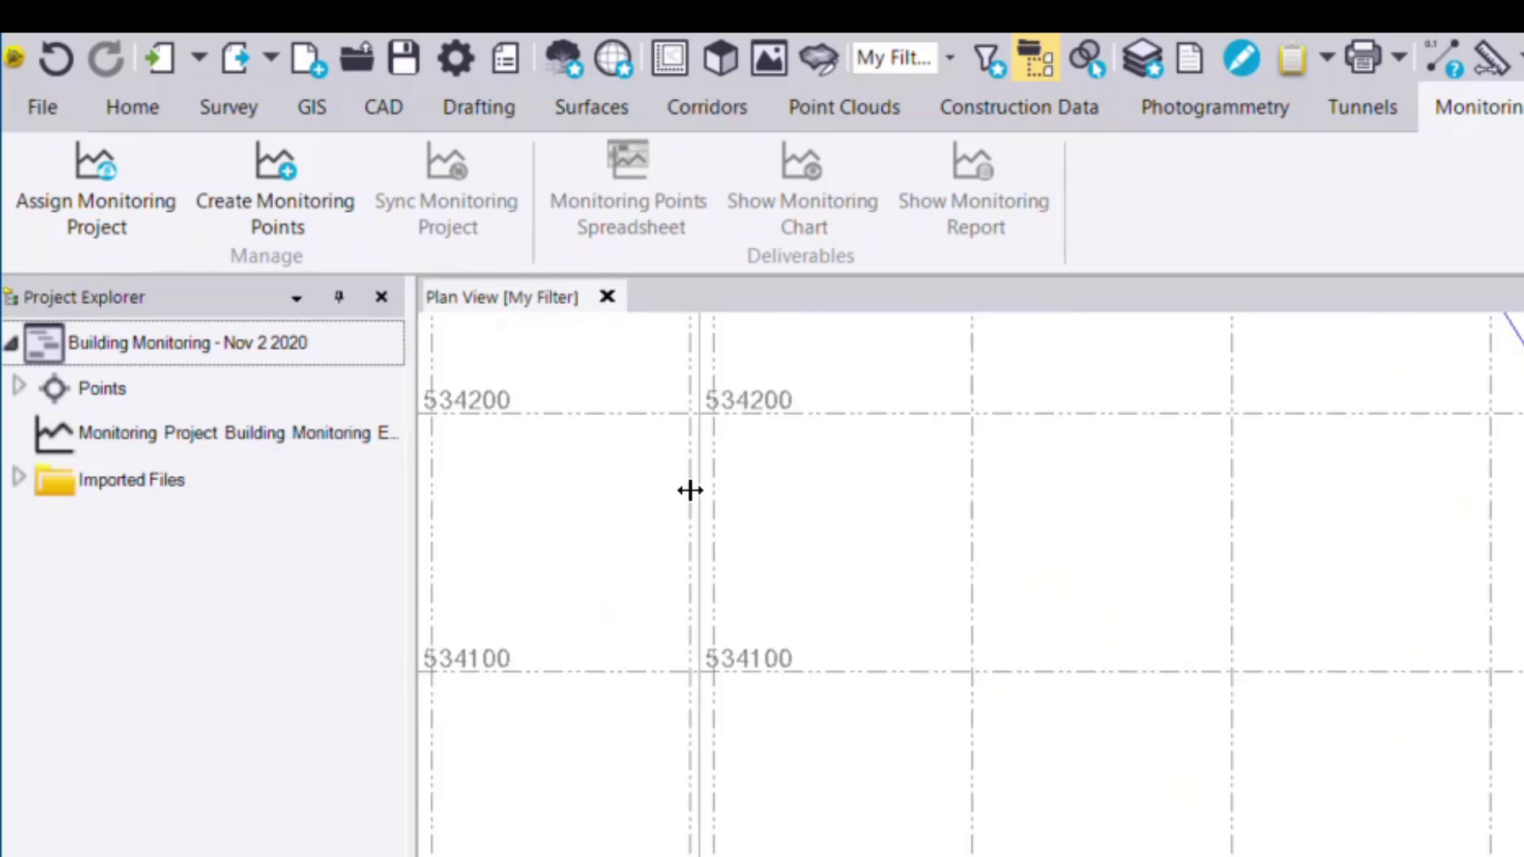
left_click(444, 445)
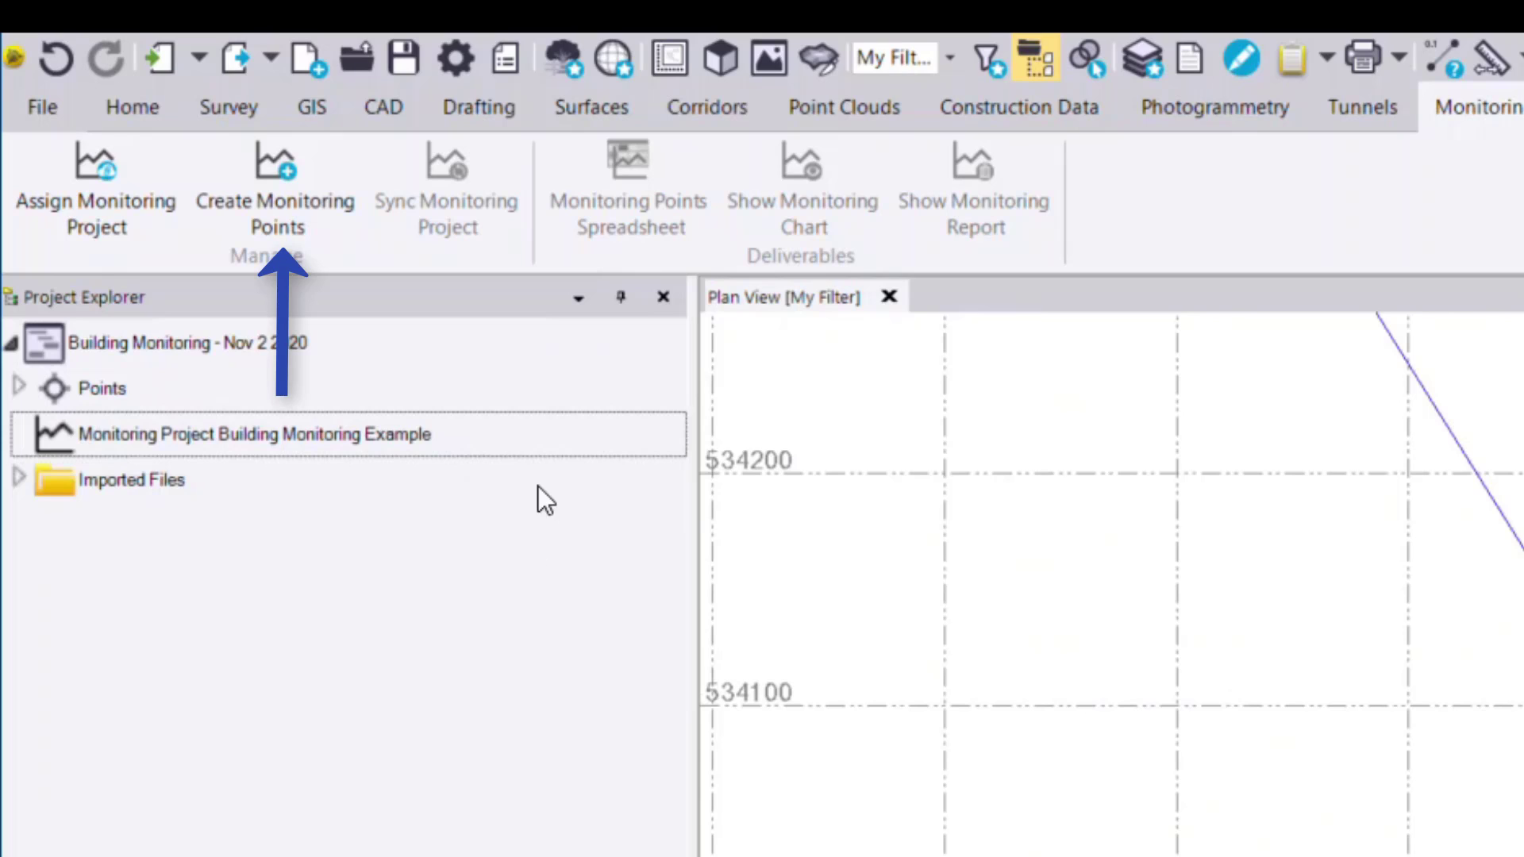
Create monitoring points from all 18 project points by window-selecting them in Plan View.
left_click(333, 220)
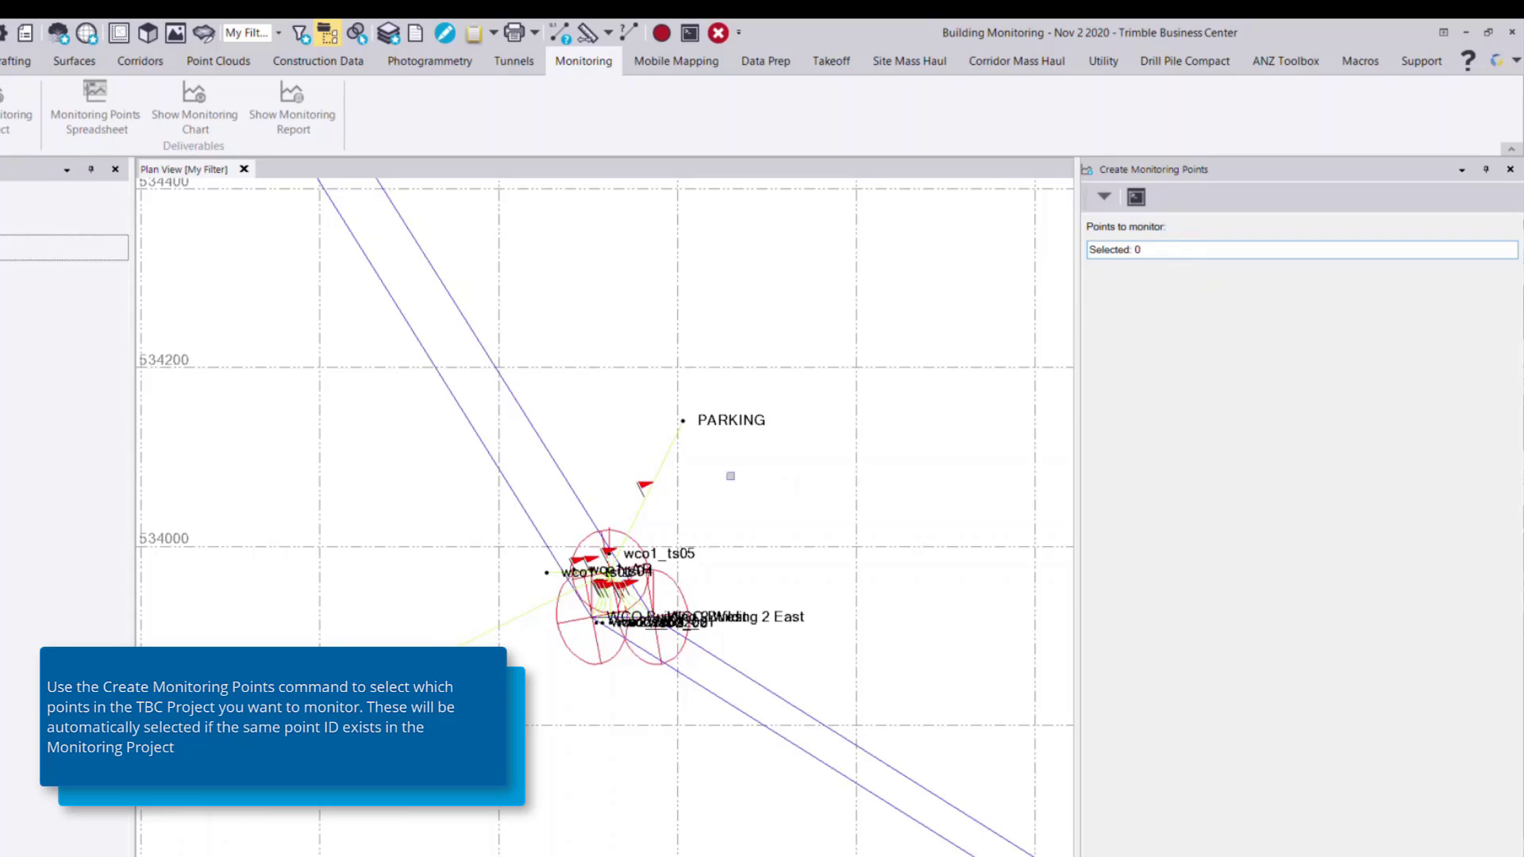
scroll(730, 476, "down", 10)
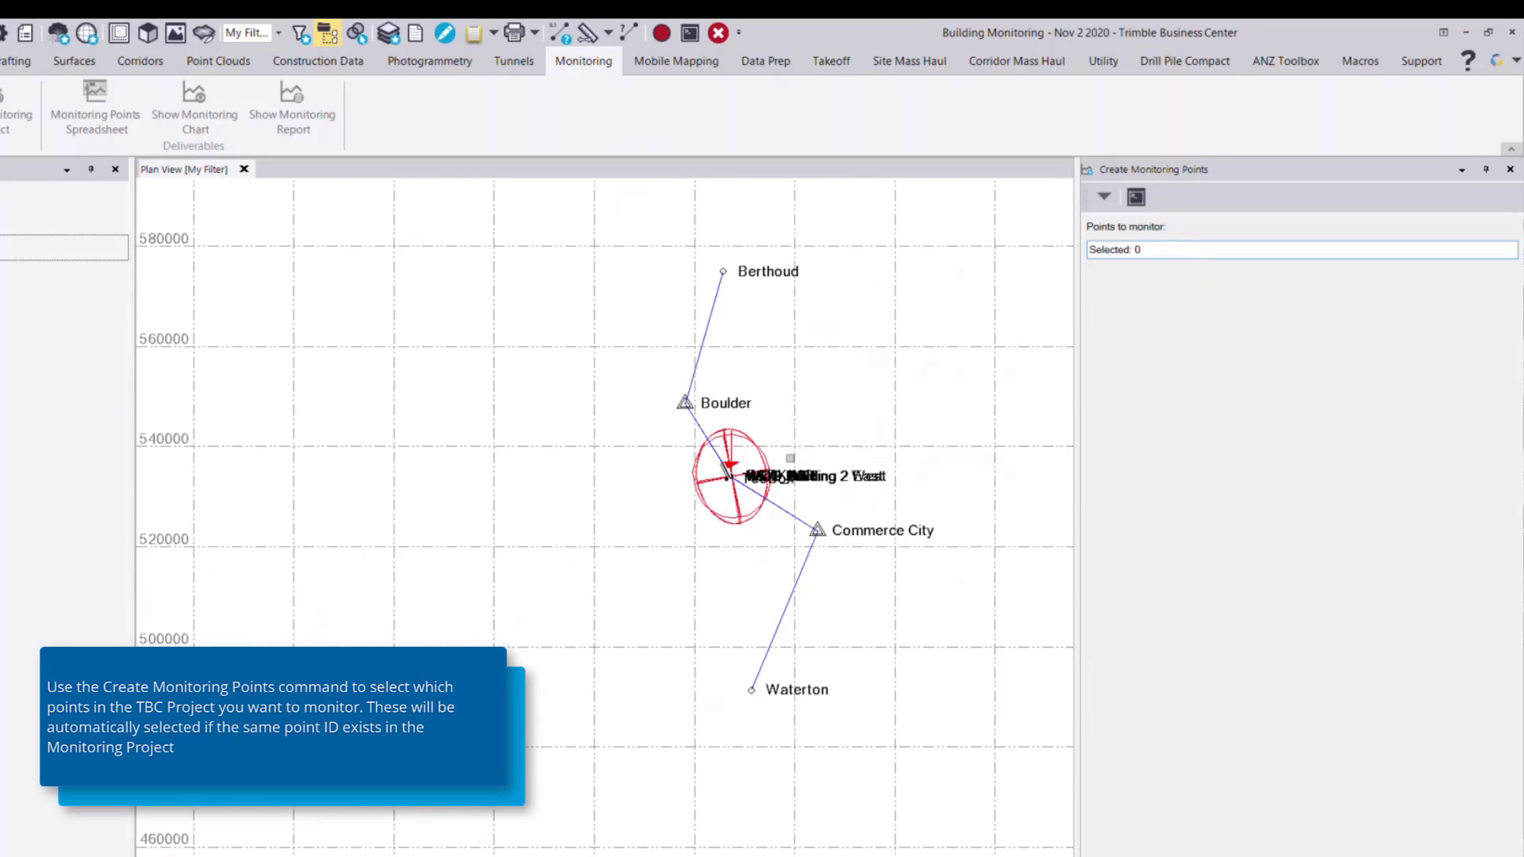
left_click_drag(1005, 811, 579, 225)
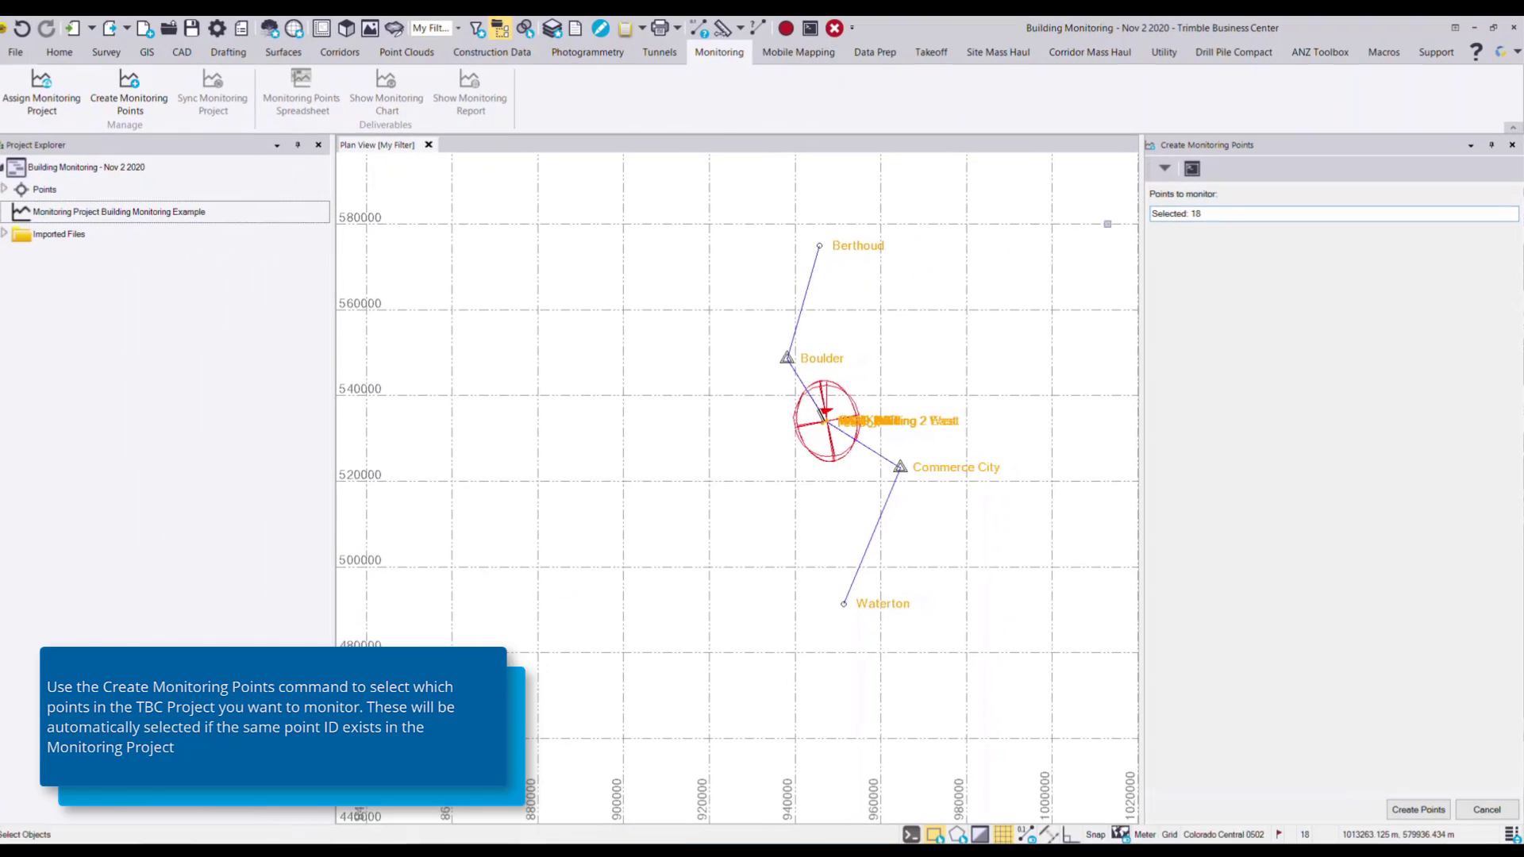
left_click(1426, 807)
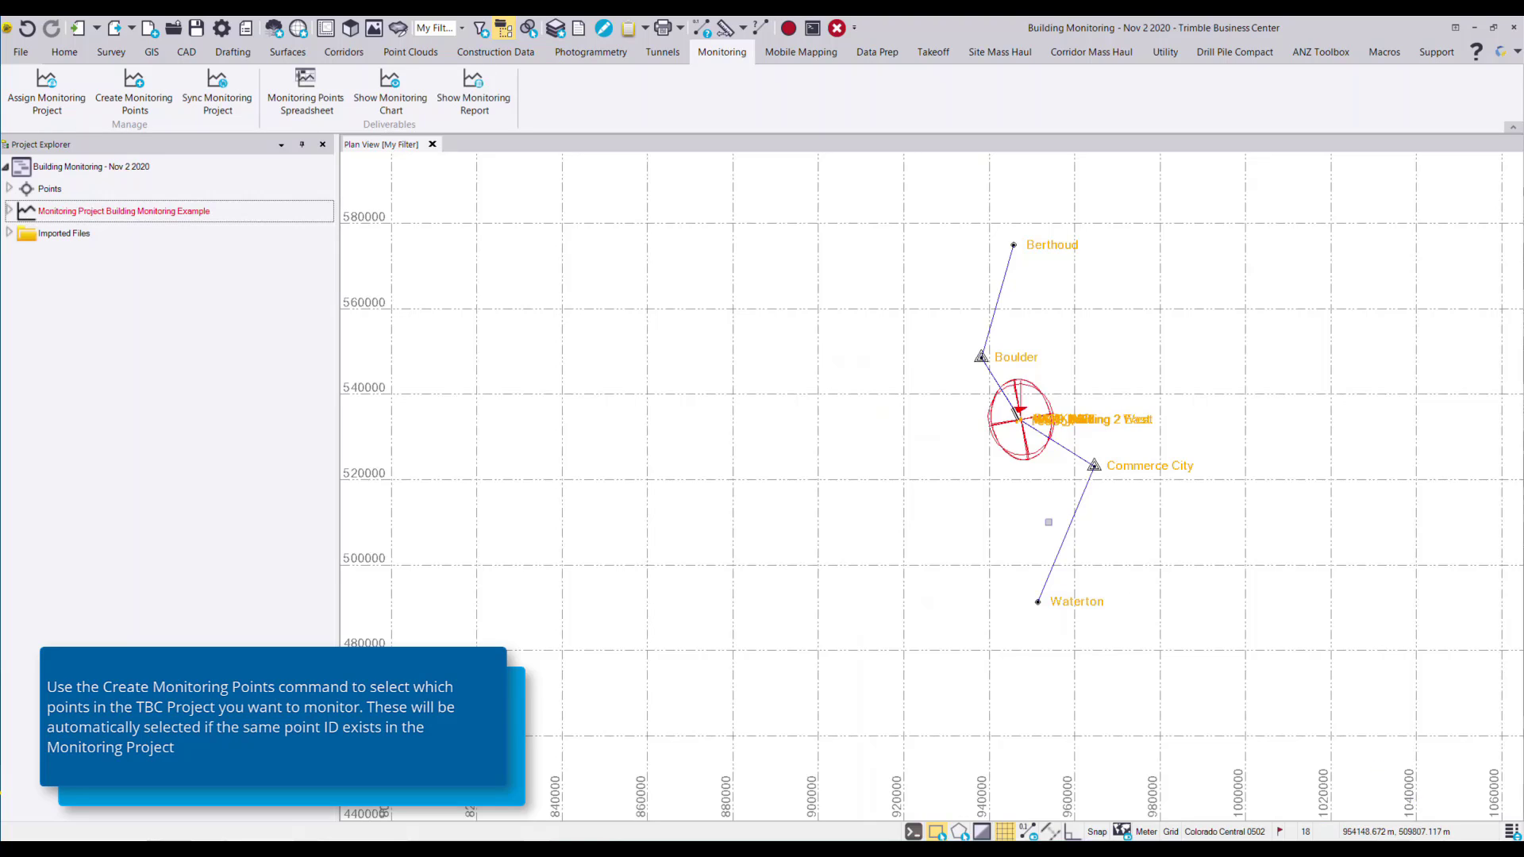
List the 18 monitoring points under the Monitoring Project and sync them to the cloud.
left_click(1049, 522)
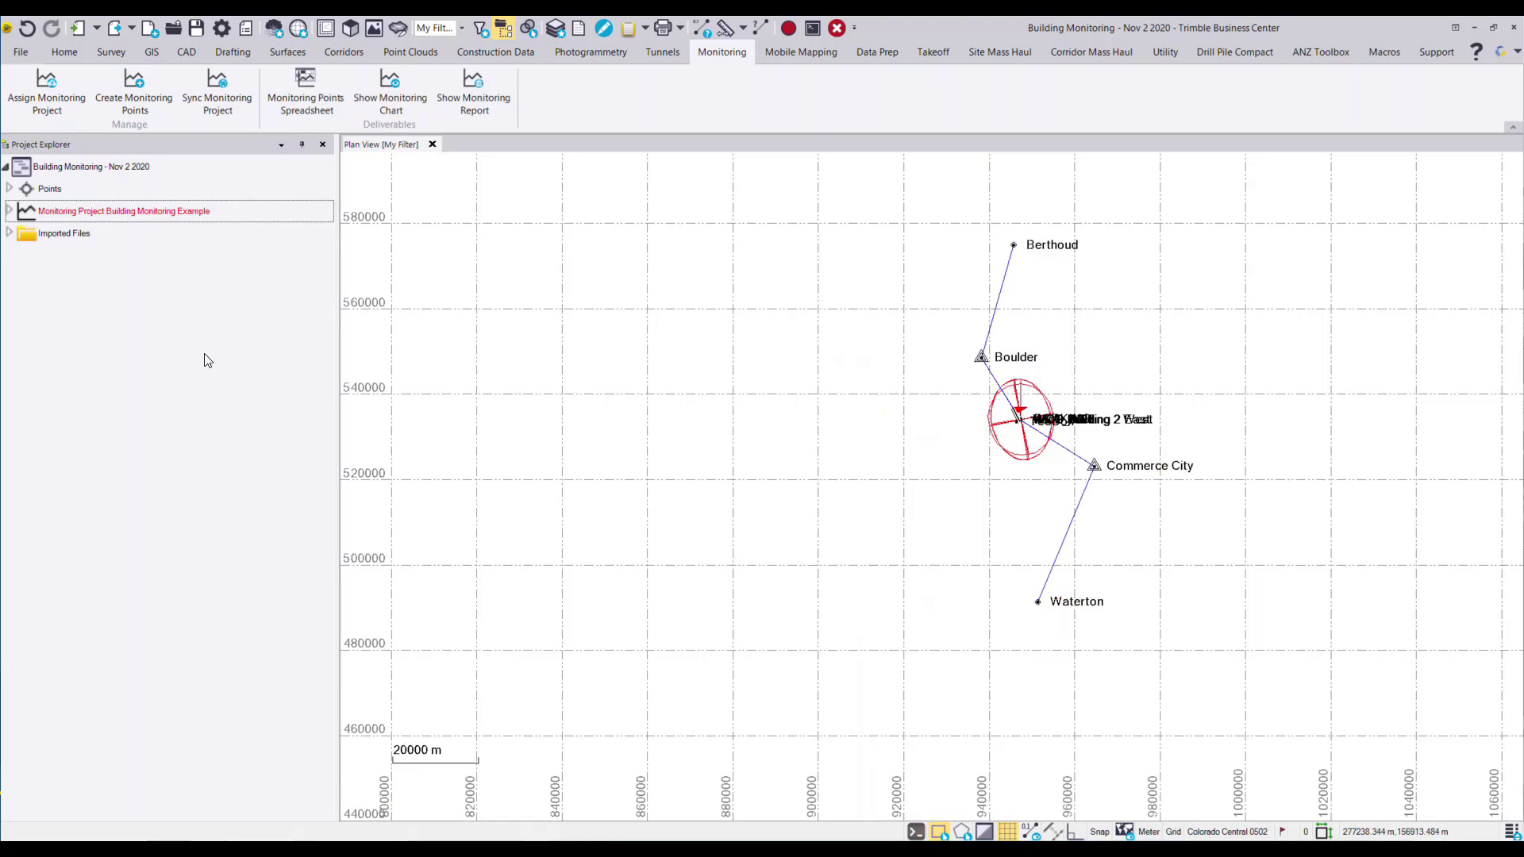
left_click(13, 224)
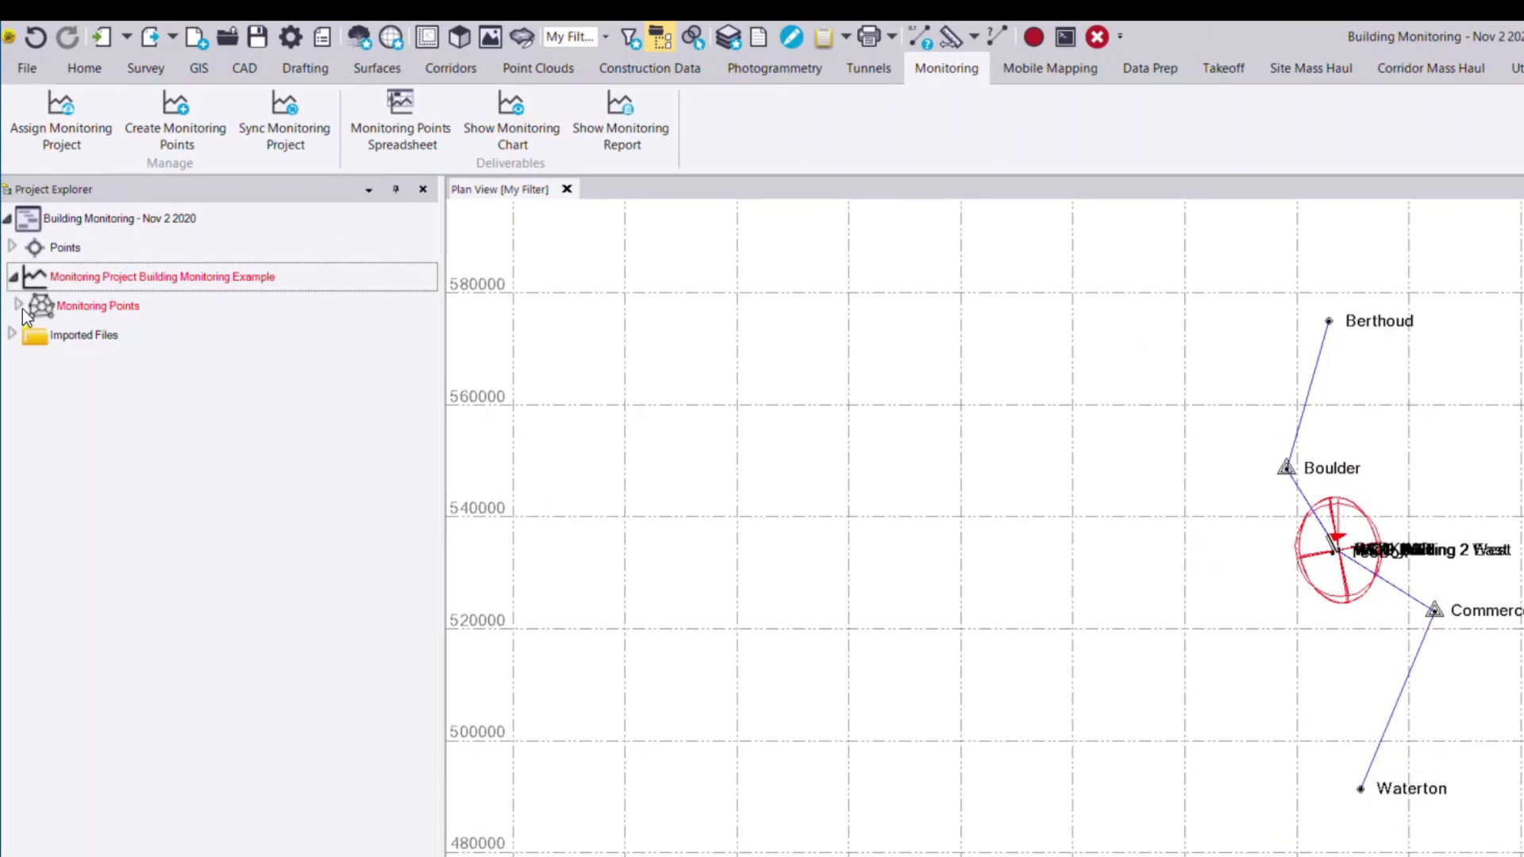
left_click(19, 305)
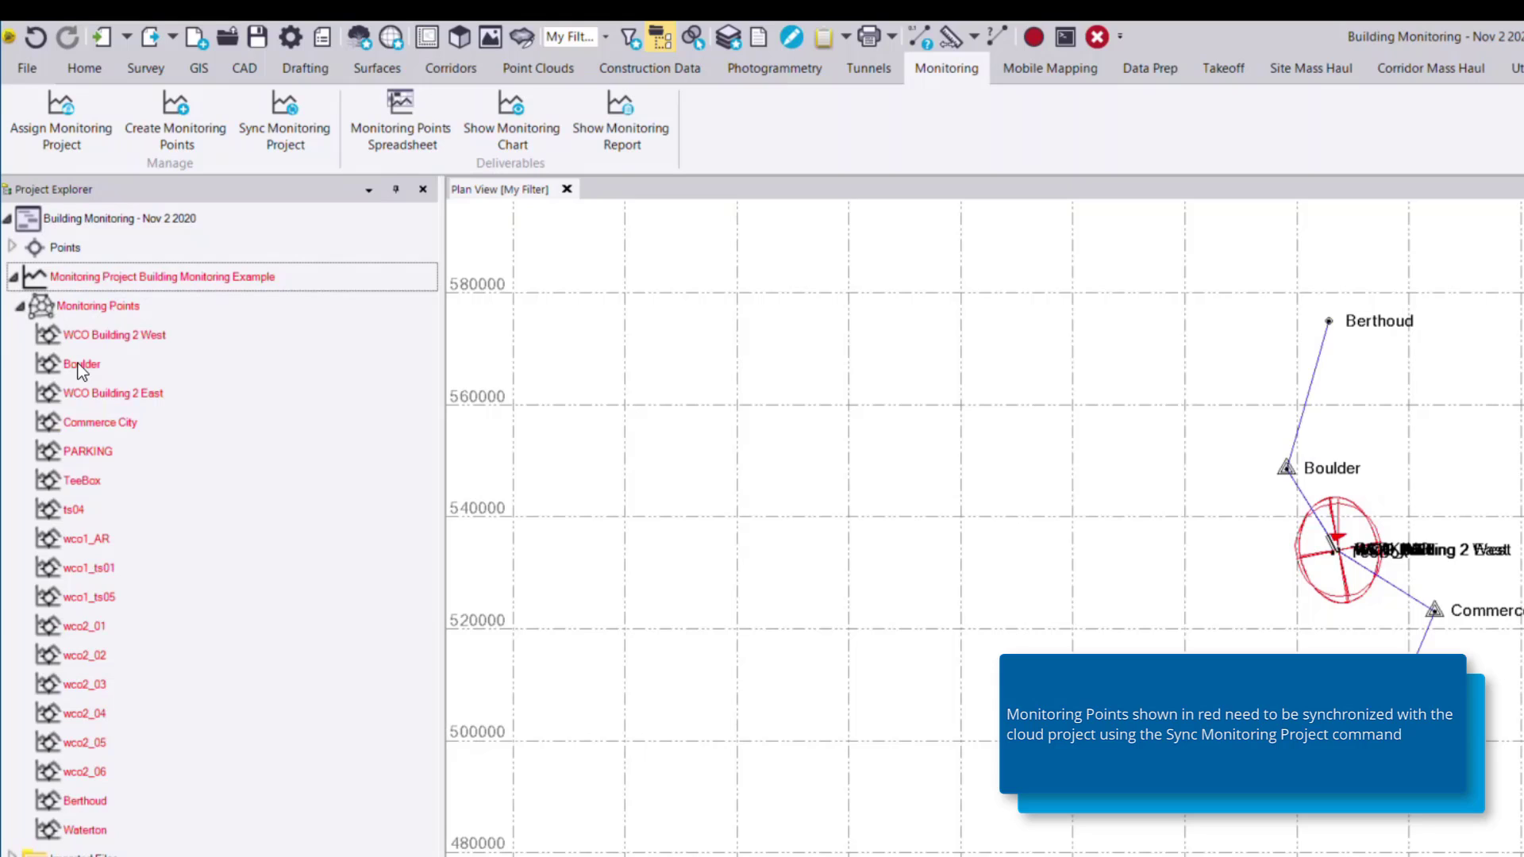
left_click(287, 143)
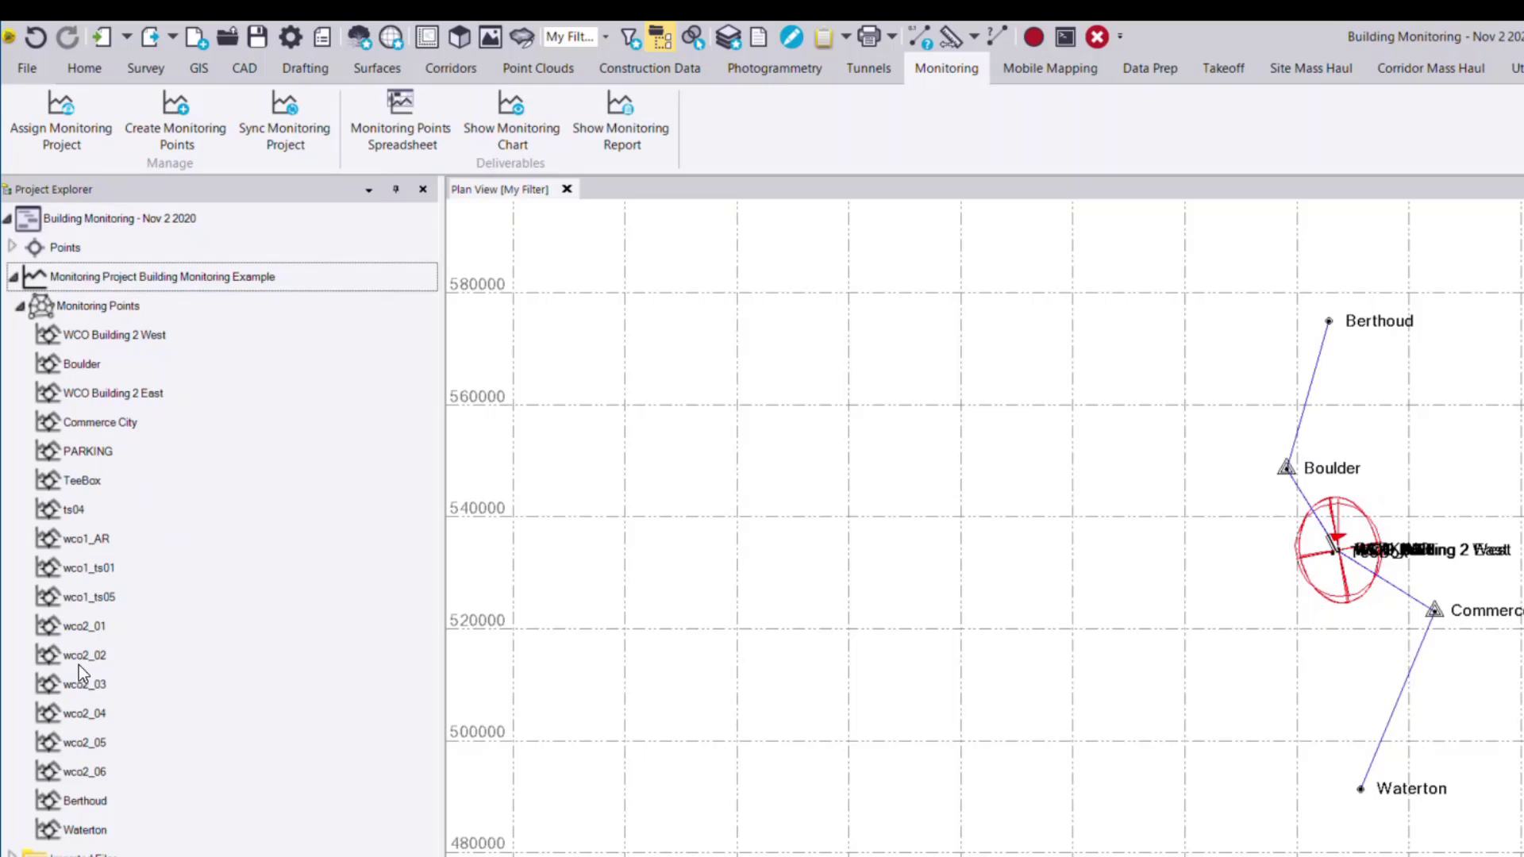
Open the Properties of point wco2_02 and select its 3D alarm threshold value.
right_click(106, 659)
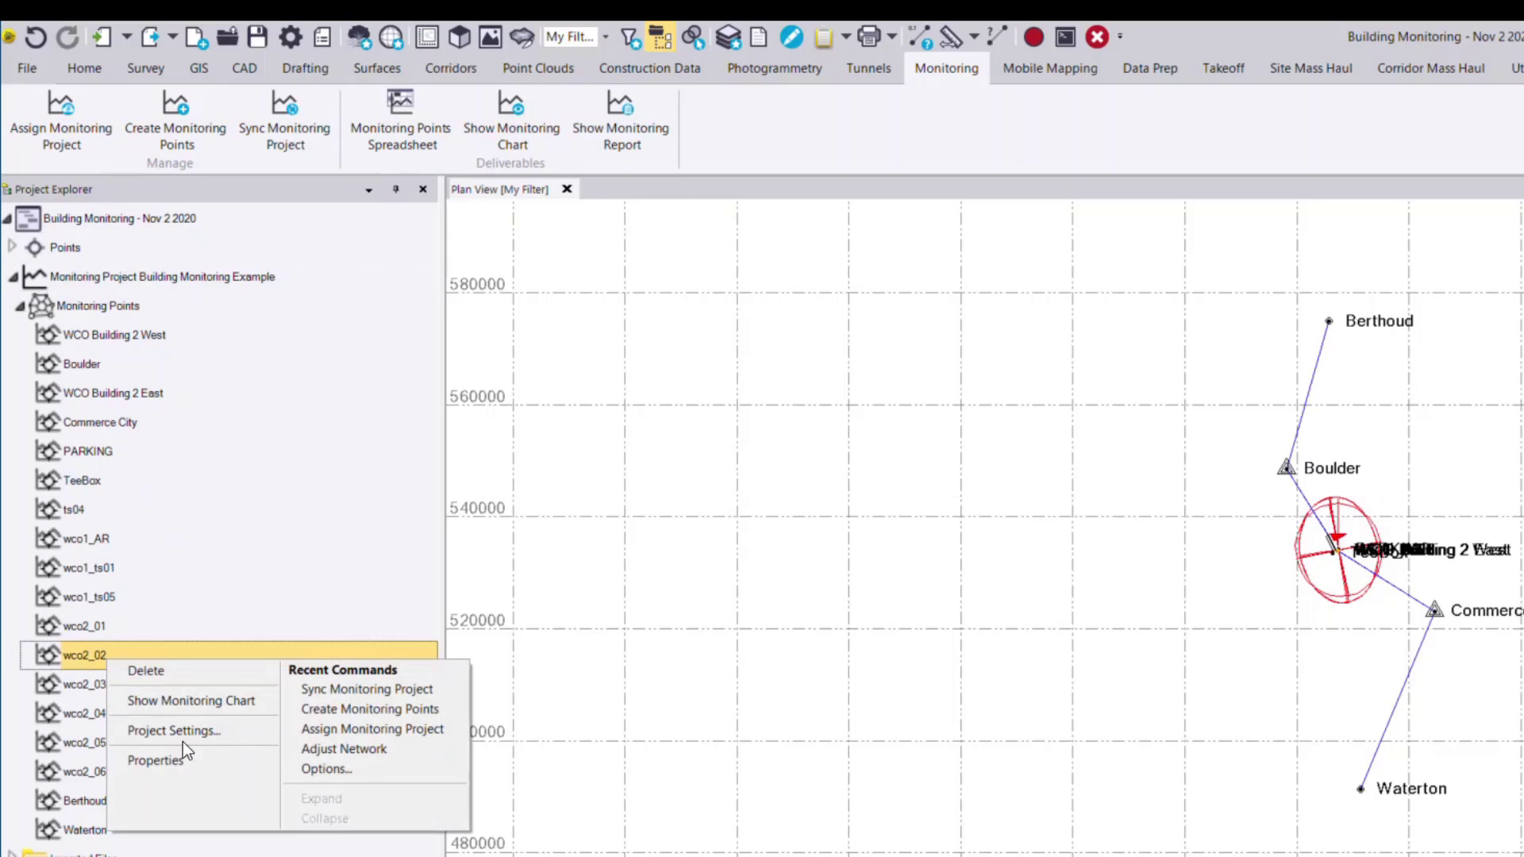
left_click(184, 758)
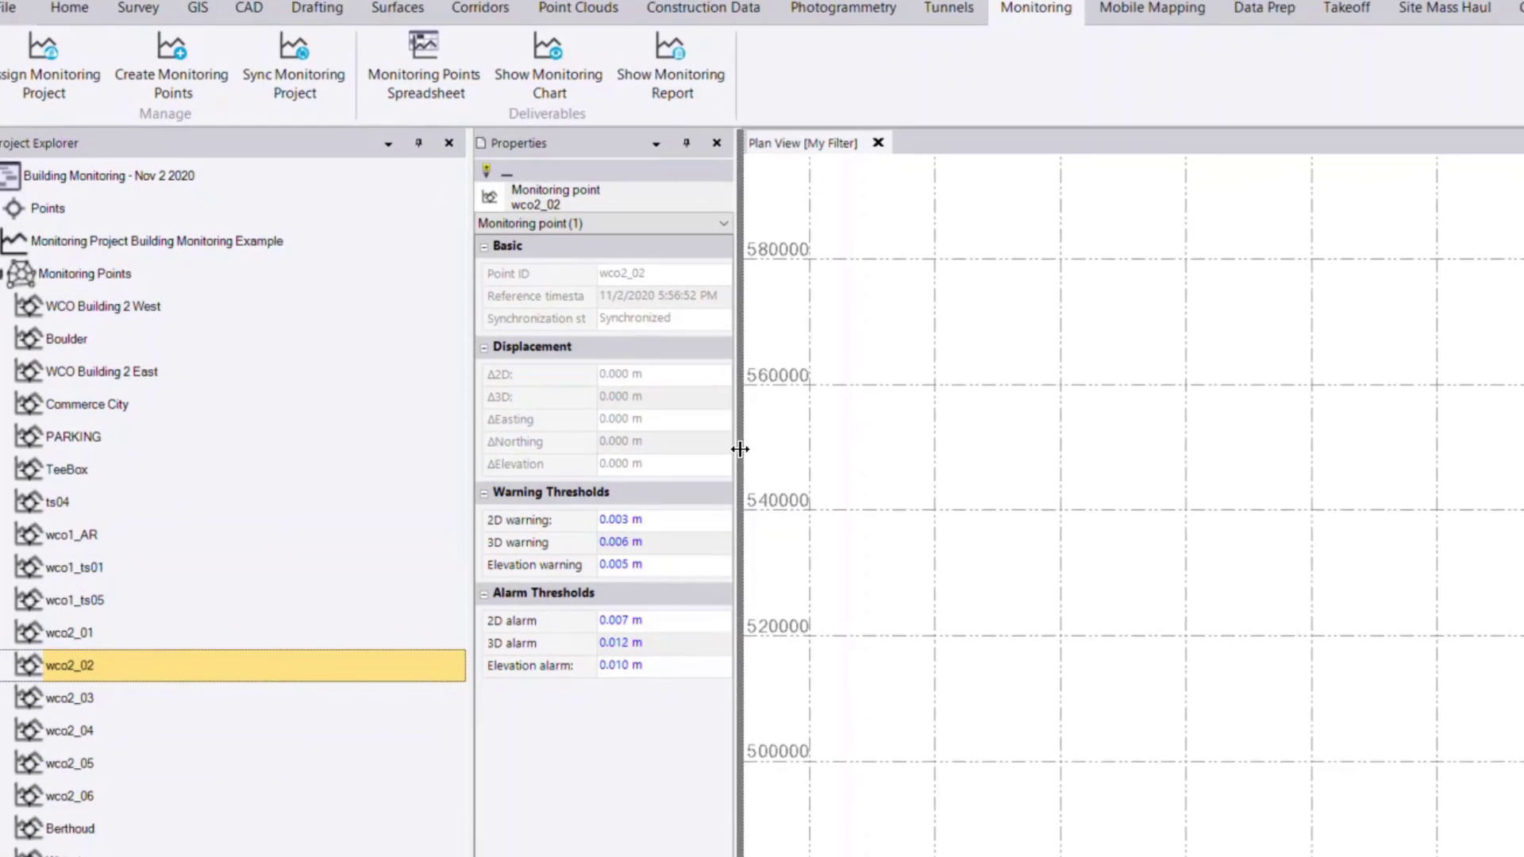
left_click_drag(682, 458, 753, 468)
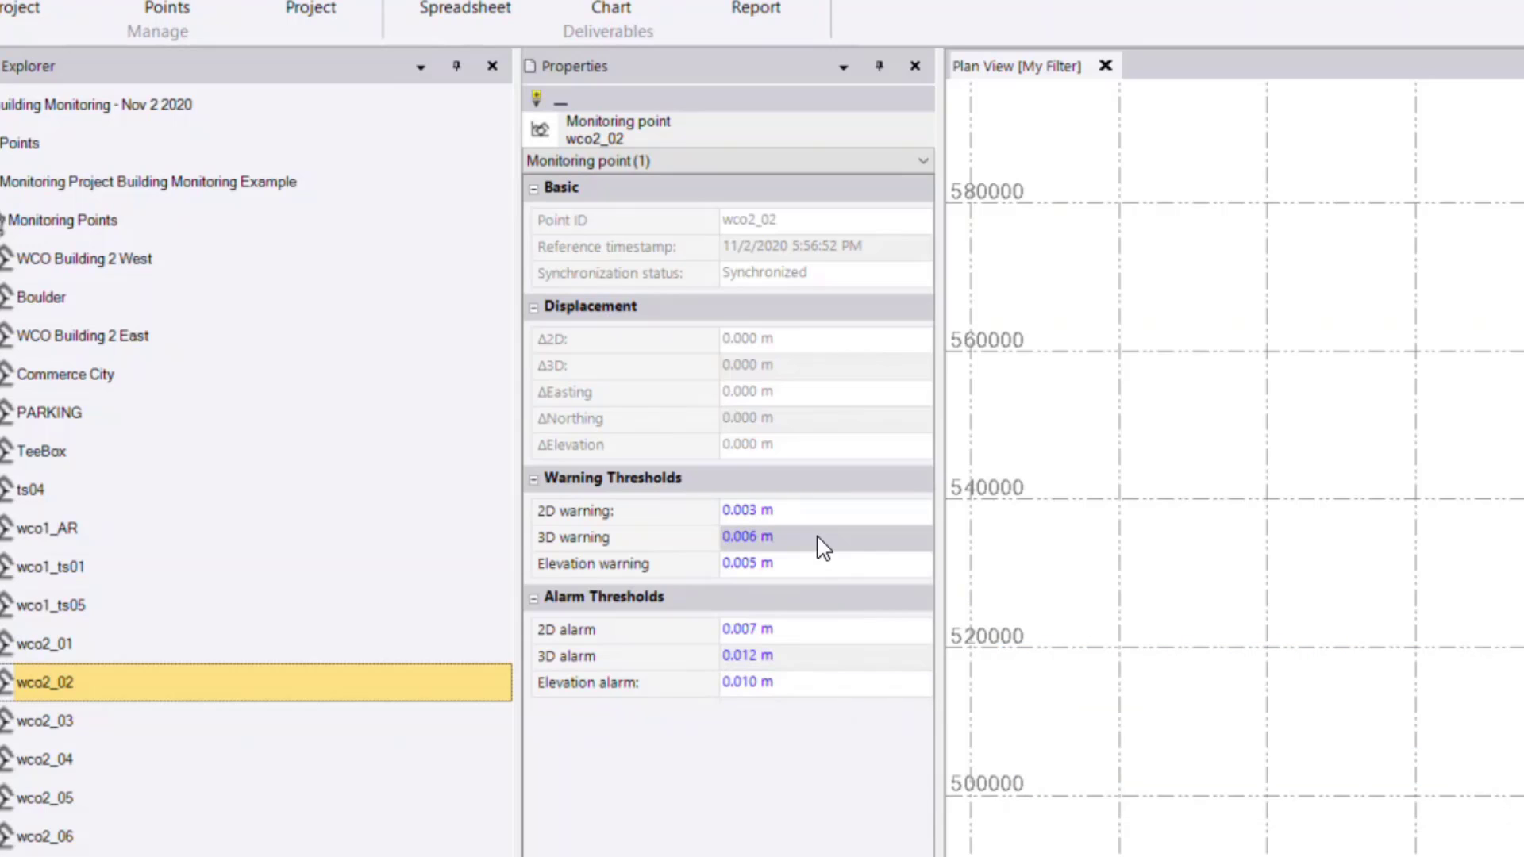
left_click(811, 655)
left_click_drag(811, 656, 679, 672)
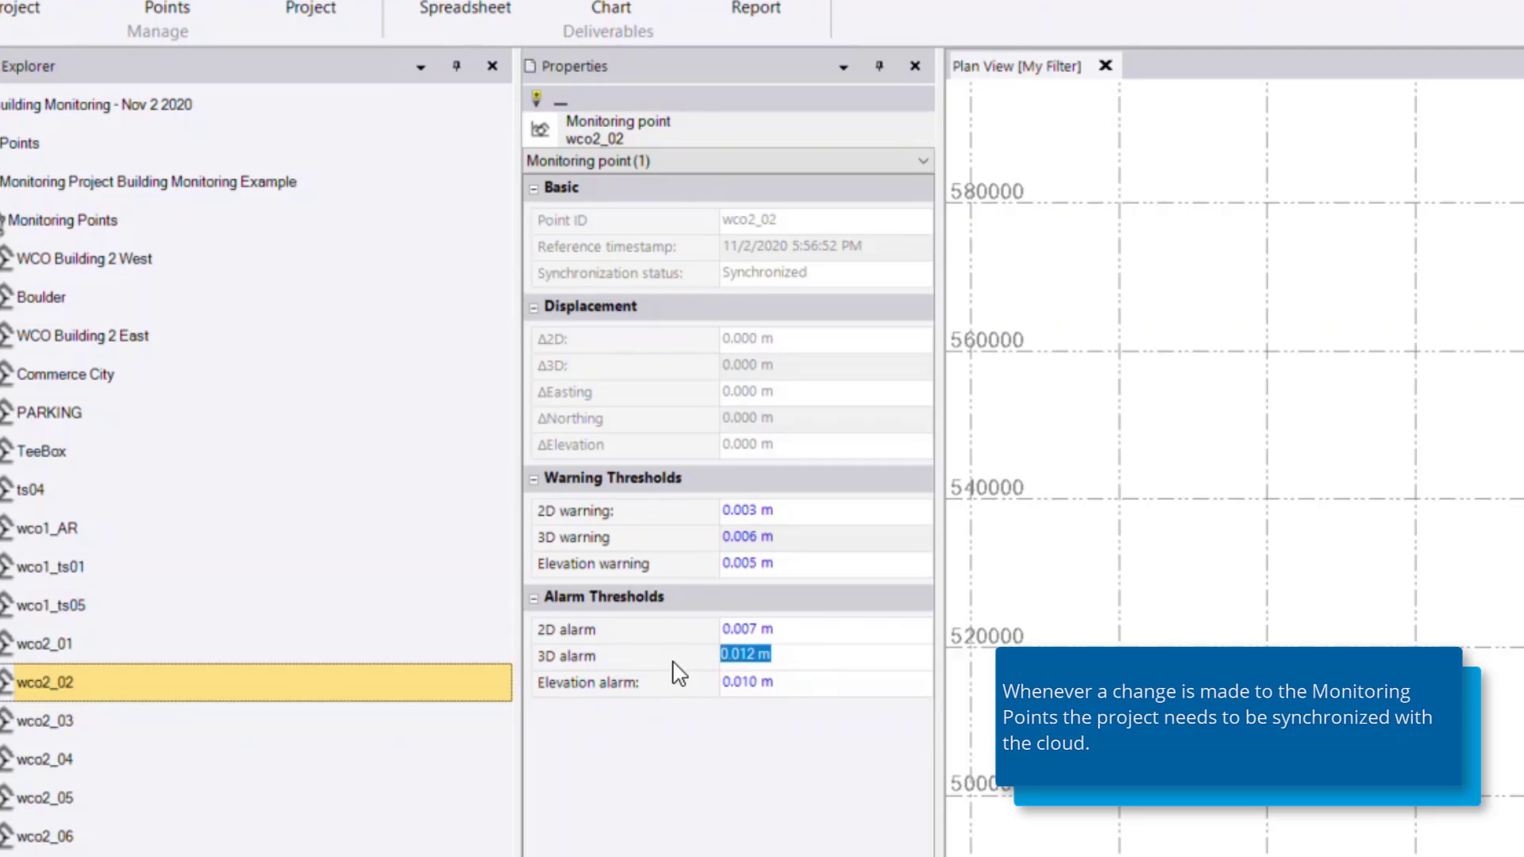
Change wco2_02's 3D alarm threshold to 0.03 m.
type("0.03")
key("Return")
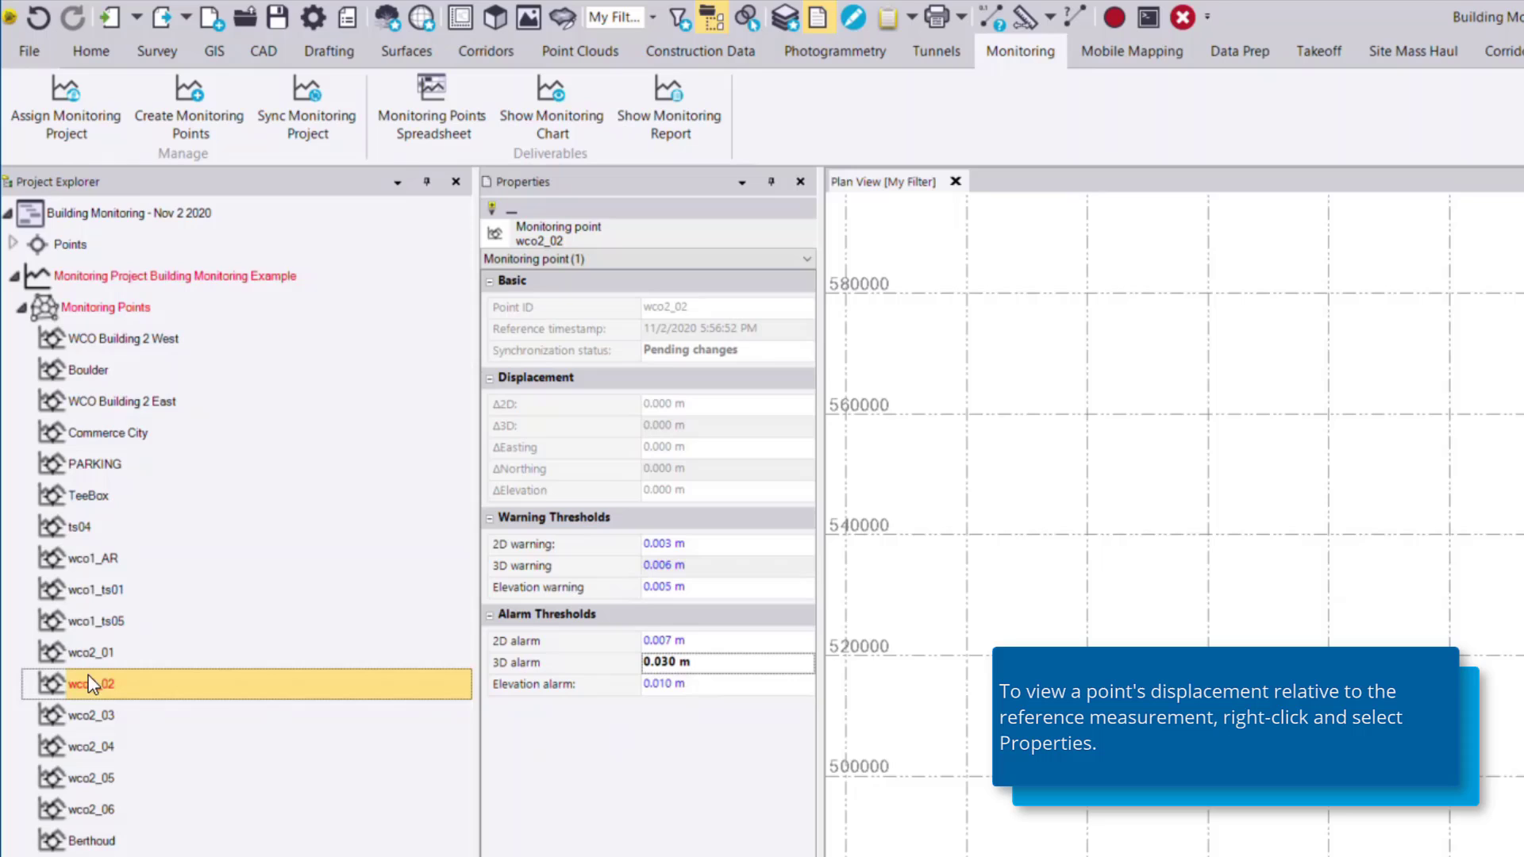
Sync the monitoring project so wco2_02's 0.030 m 3D alarm threshold reaches the cloud.
left_click(331, 135)
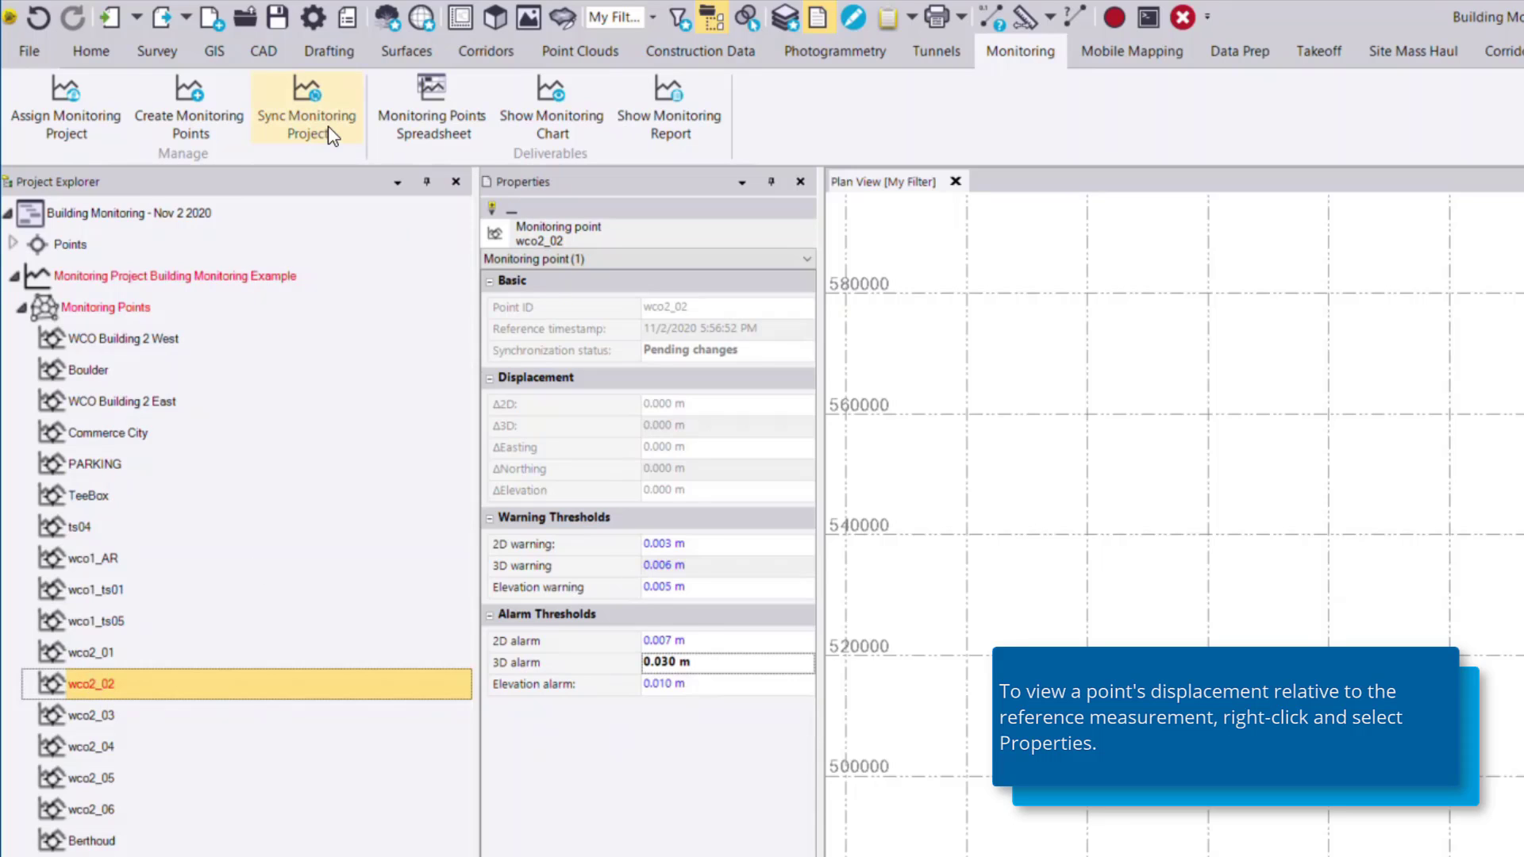